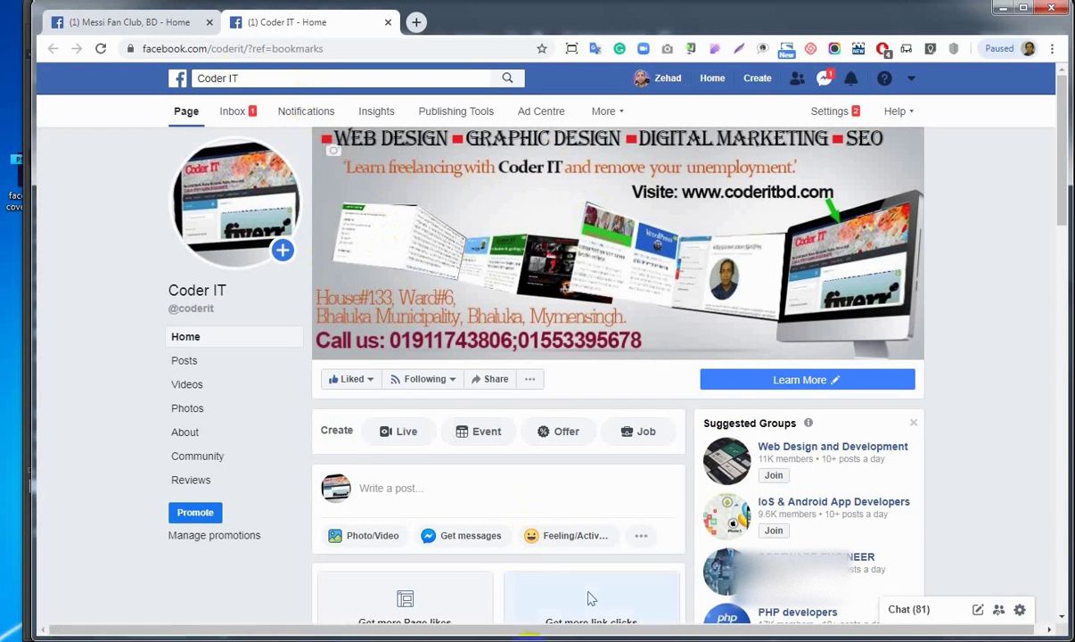
# - Switch to Photoshop and crop the portrait photo tighter around the man at 4 × 6 in and 300 px/in
pyautogui.click(531, 639)
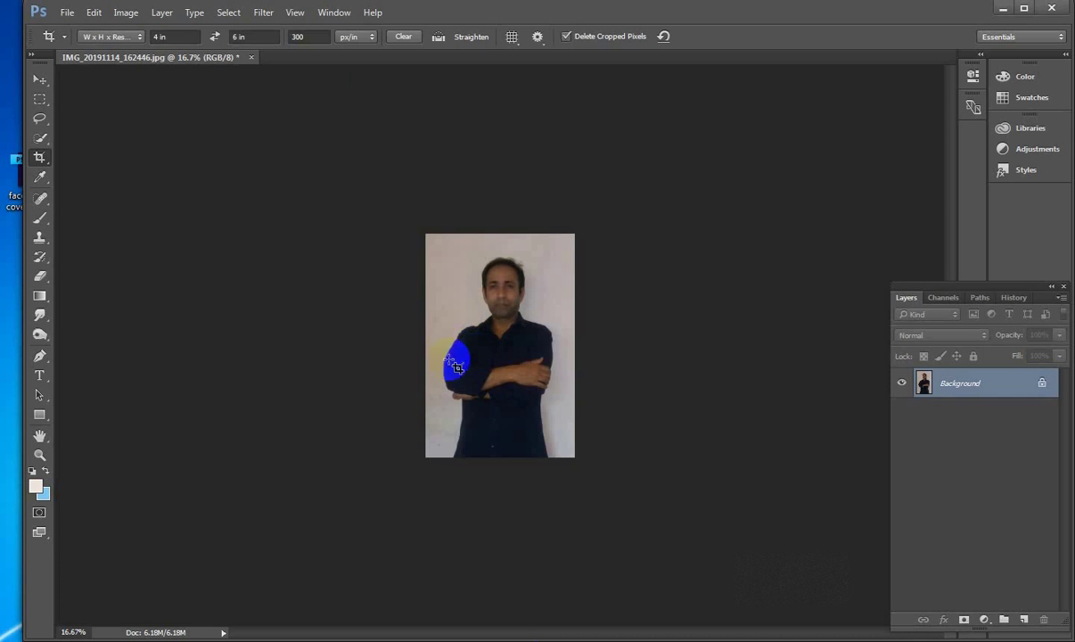
pyautogui.click(40, 161)
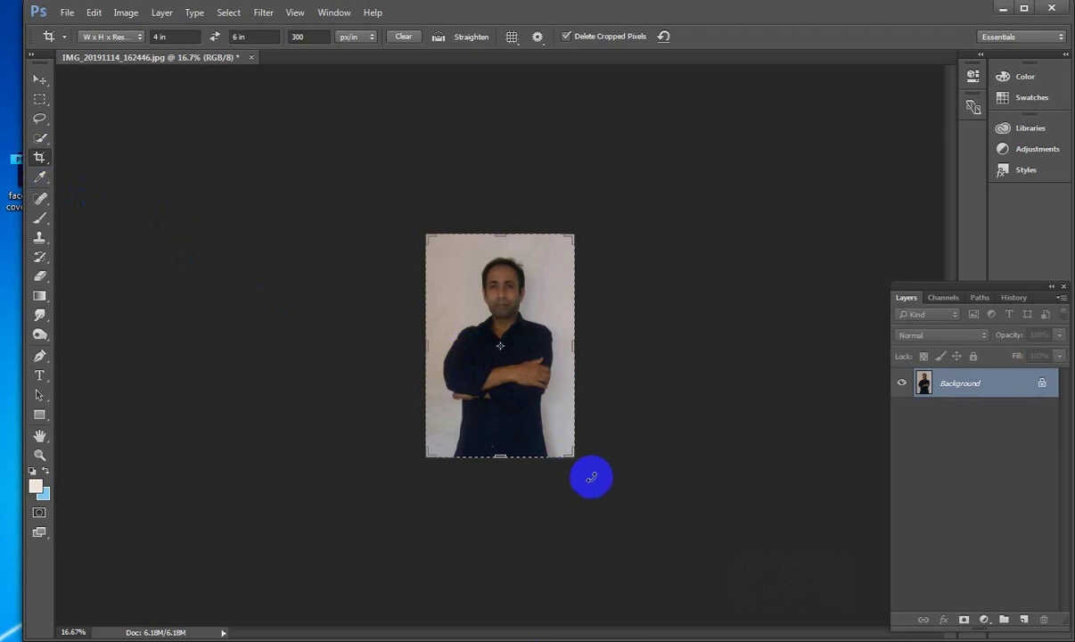
pyautogui.moveTo(576, 464); pyautogui.dragTo(559, 413)
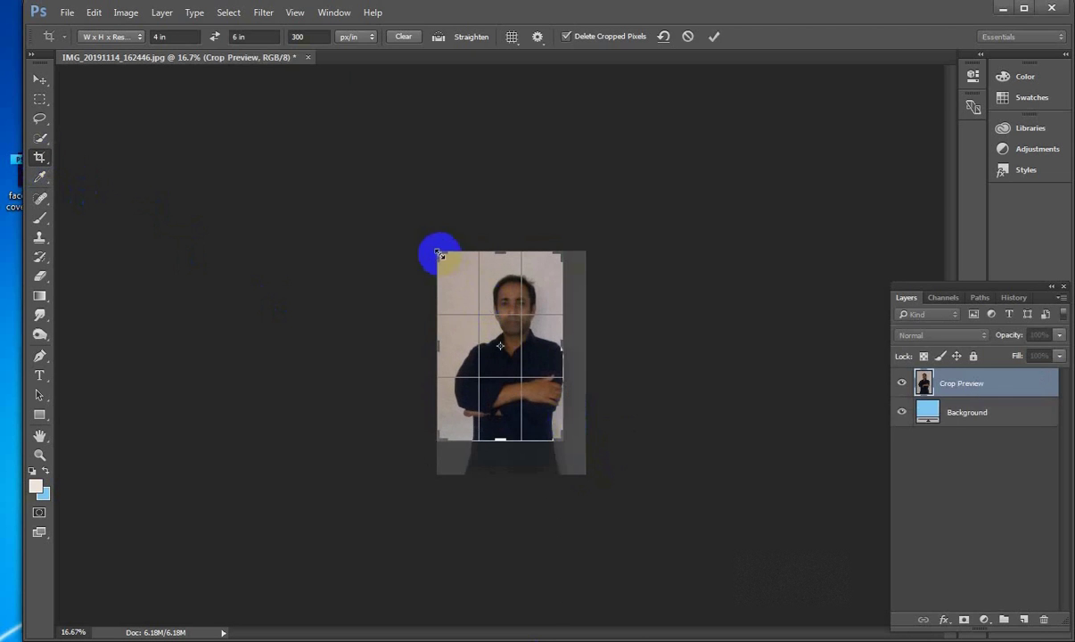
pyautogui.moveTo(439, 249); pyautogui.dragTo(454, 267)
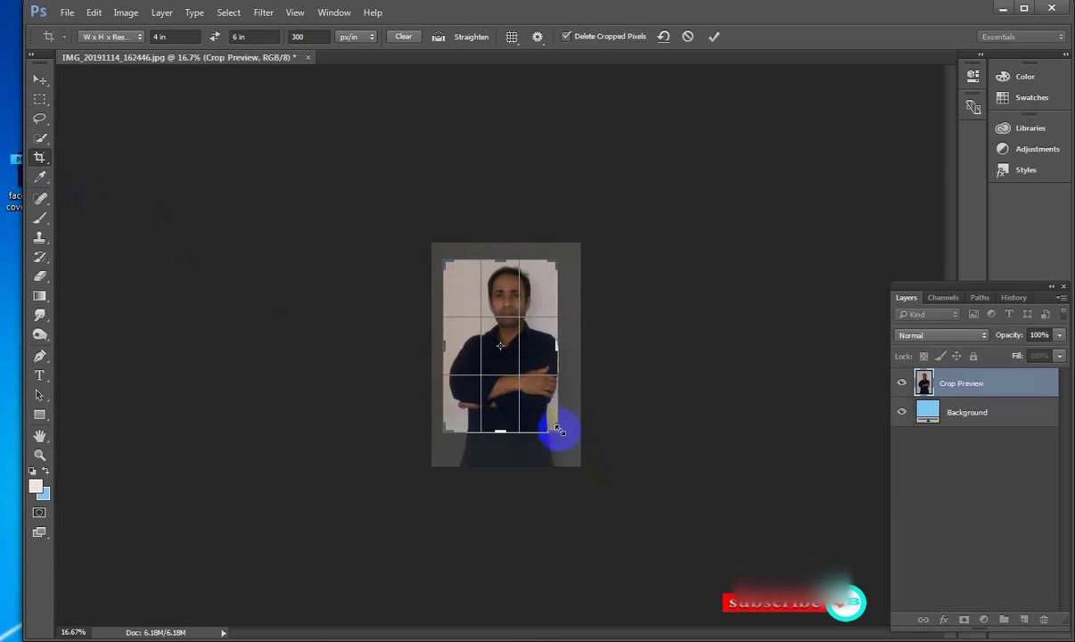
pyautogui.moveTo(559, 432); pyautogui.dragTo(574, 438)
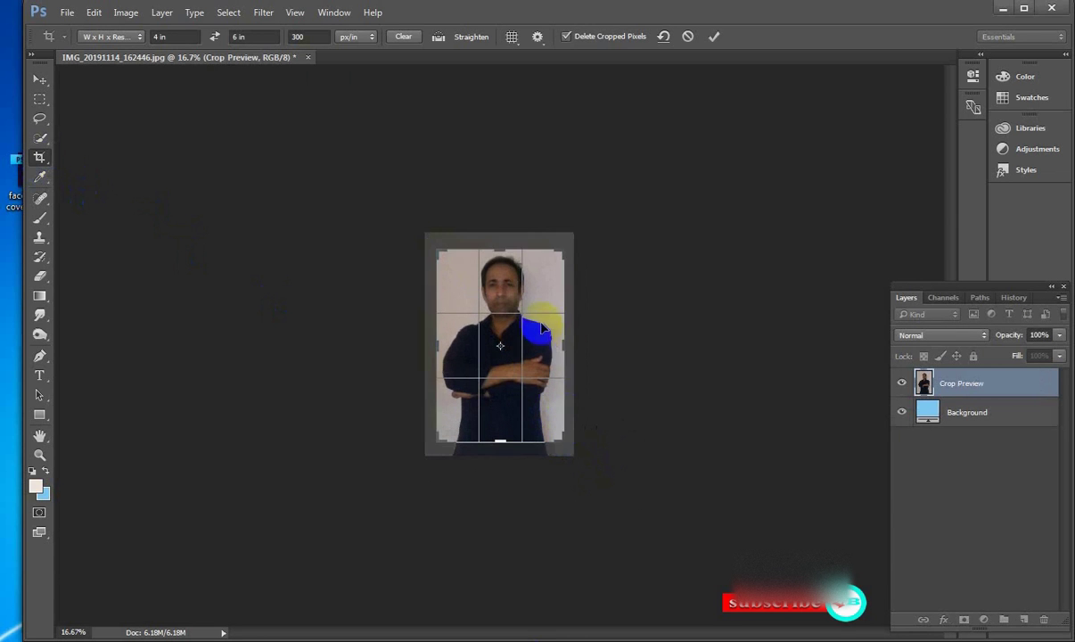
pyautogui.moveTo(549, 305); pyautogui.dragTo(549, 307)
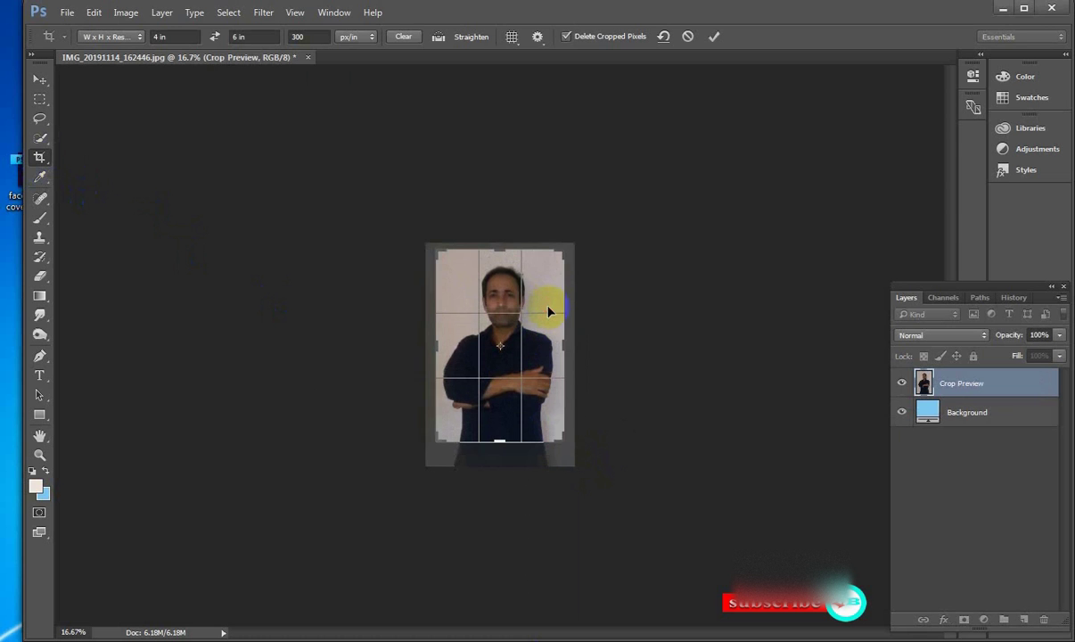
pyautogui.click(42, 157)
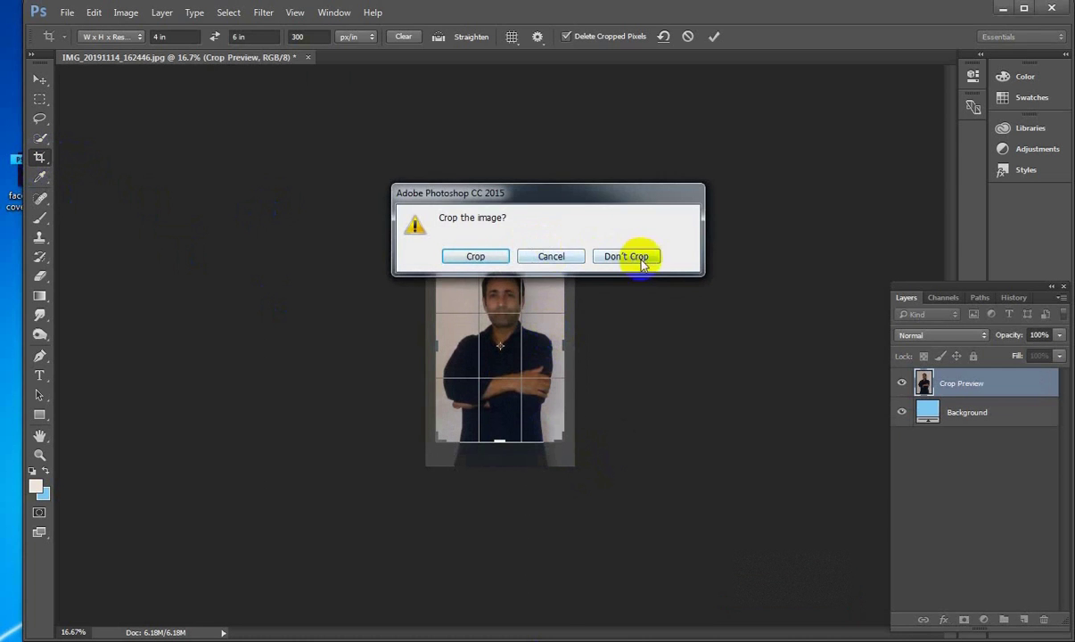
pyautogui.click(563, 256)
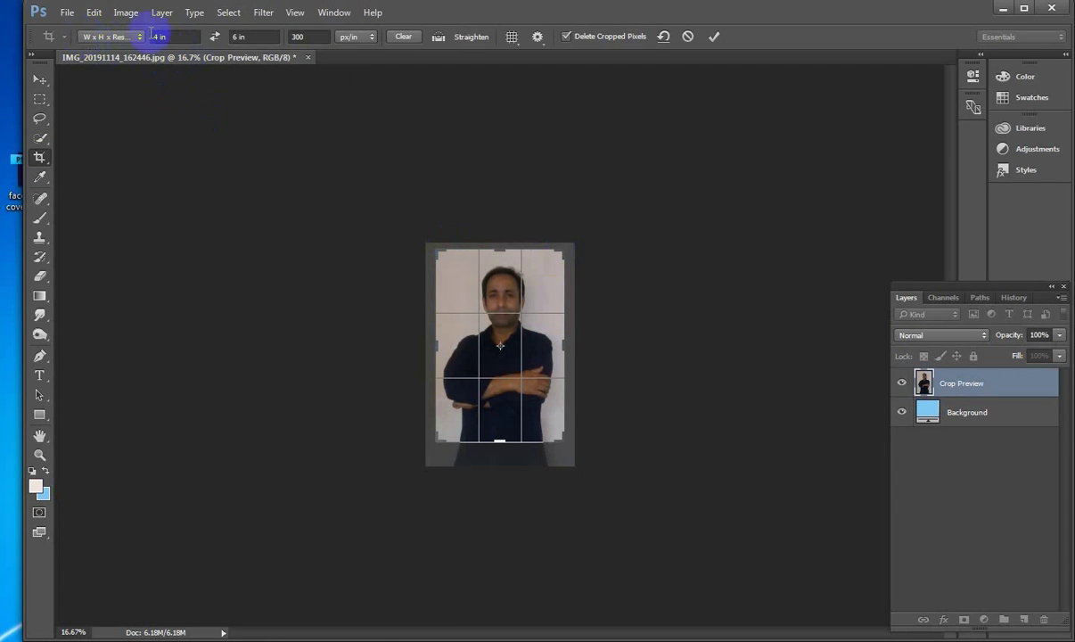
pyautogui.click(180, 33)
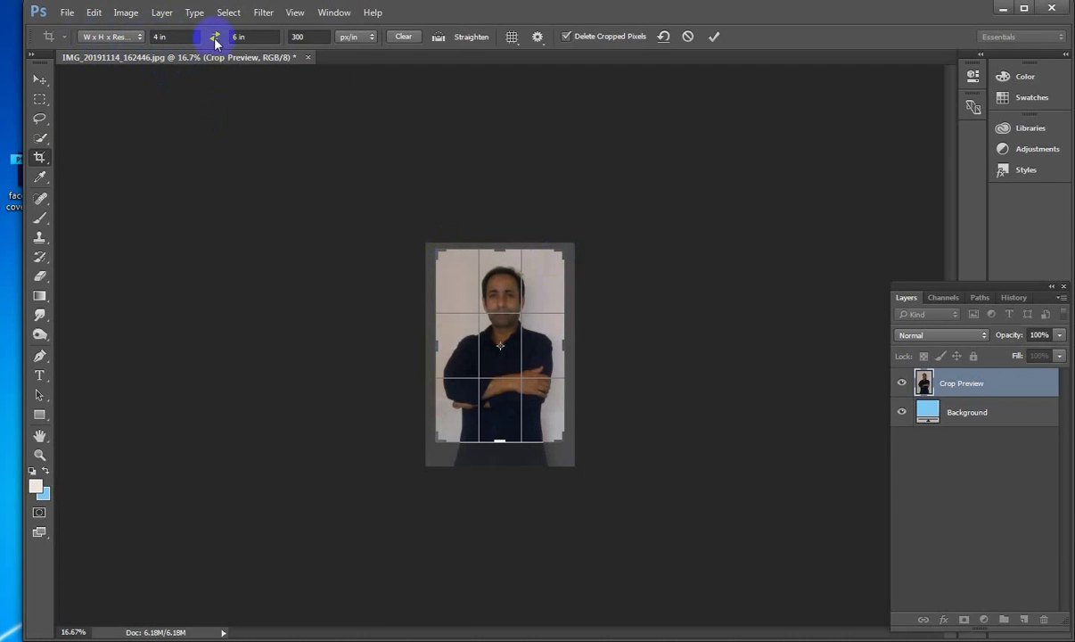
pyautogui.click(254, 37)
pyautogui.click(321, 37)
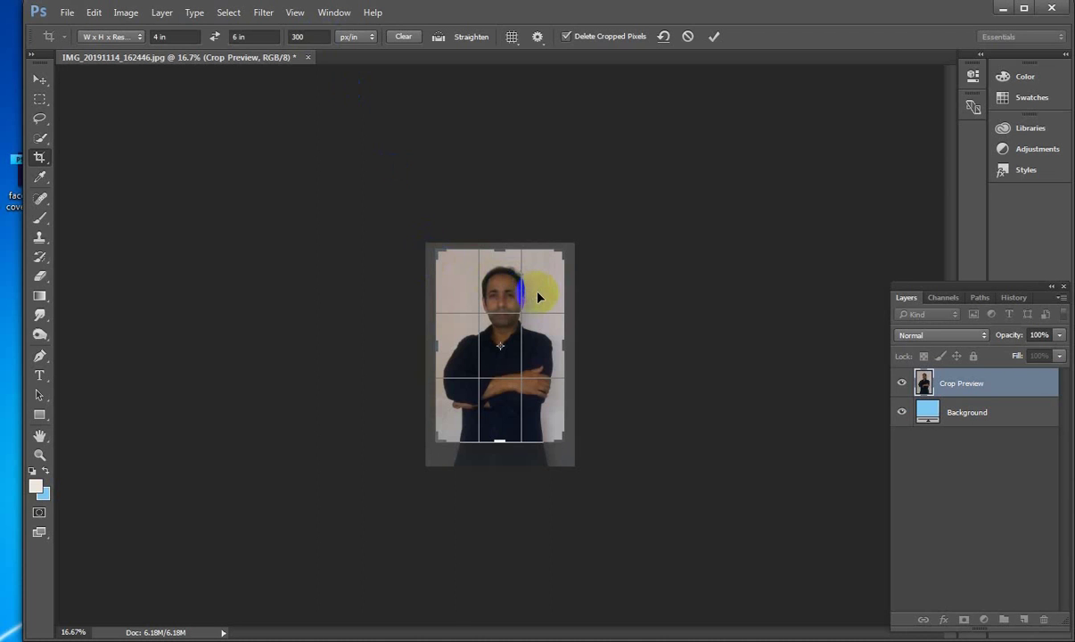
pyautogui.click(714, 38)
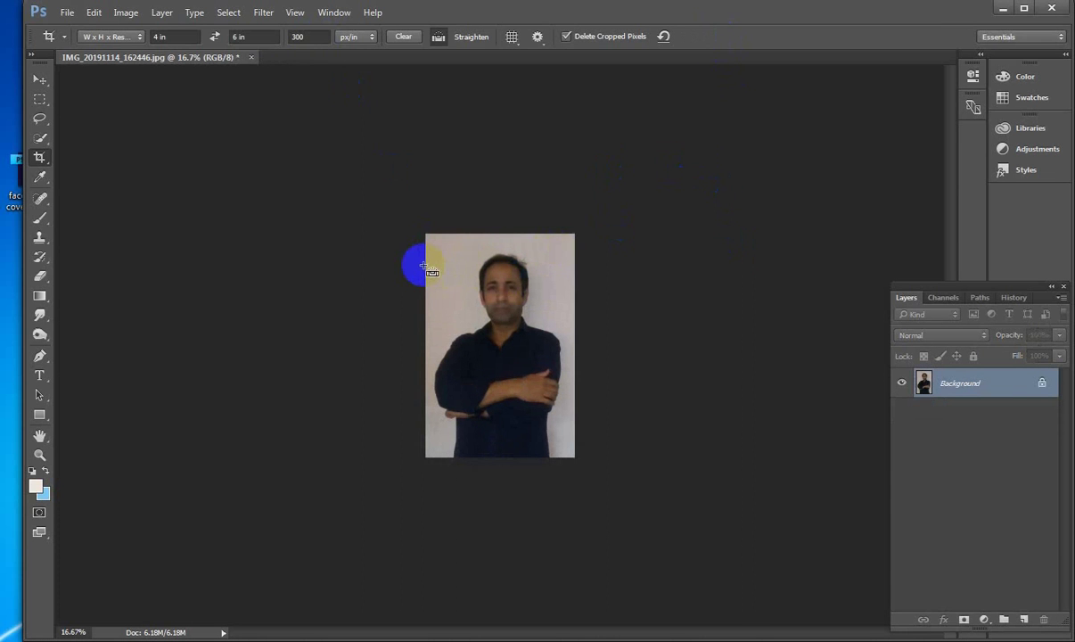
# - Remove the plain wall behind the man with the Magic Eraser at tolerance 32, Contiguous on
pyautogui.hotkey('ctrl', '+')
pyautogui.hotkey('ctrl', '+')
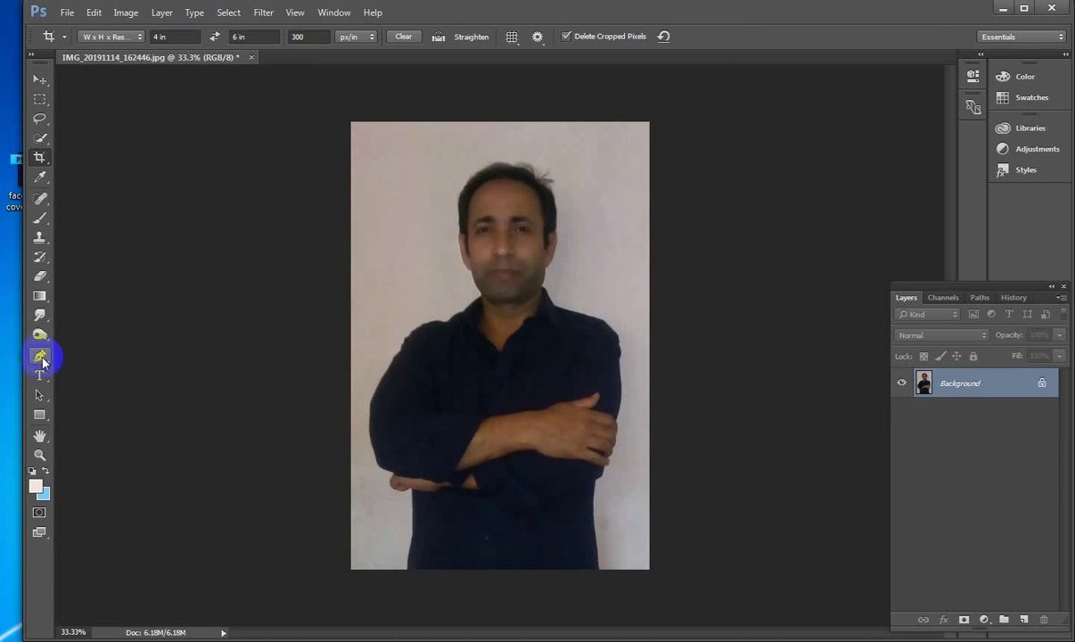
pyautogui.click(41, 358)
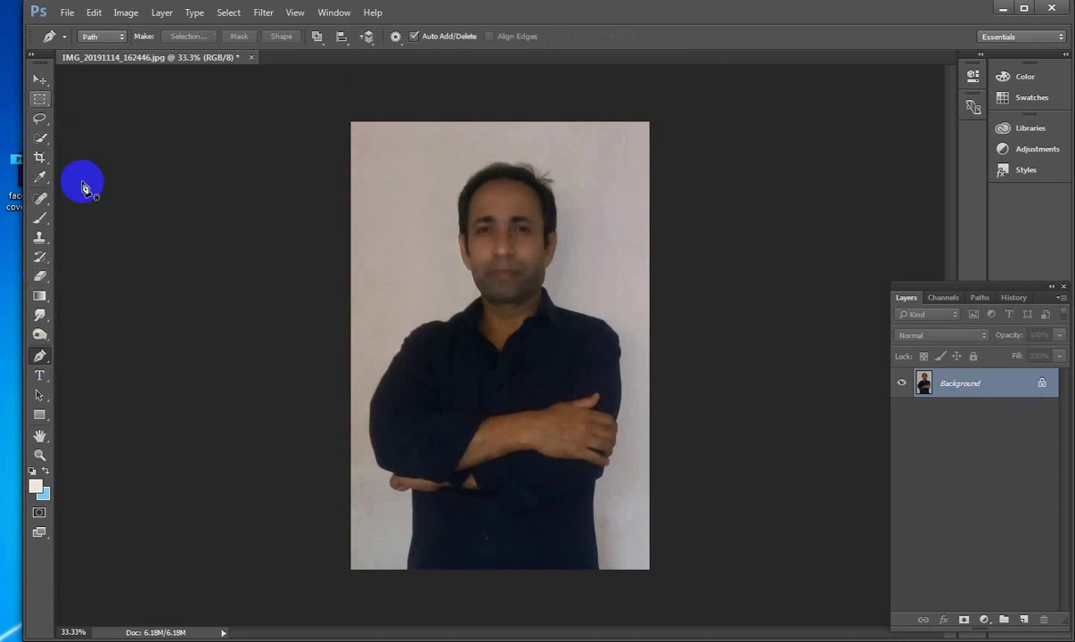
pyautogui.click(40, 282)
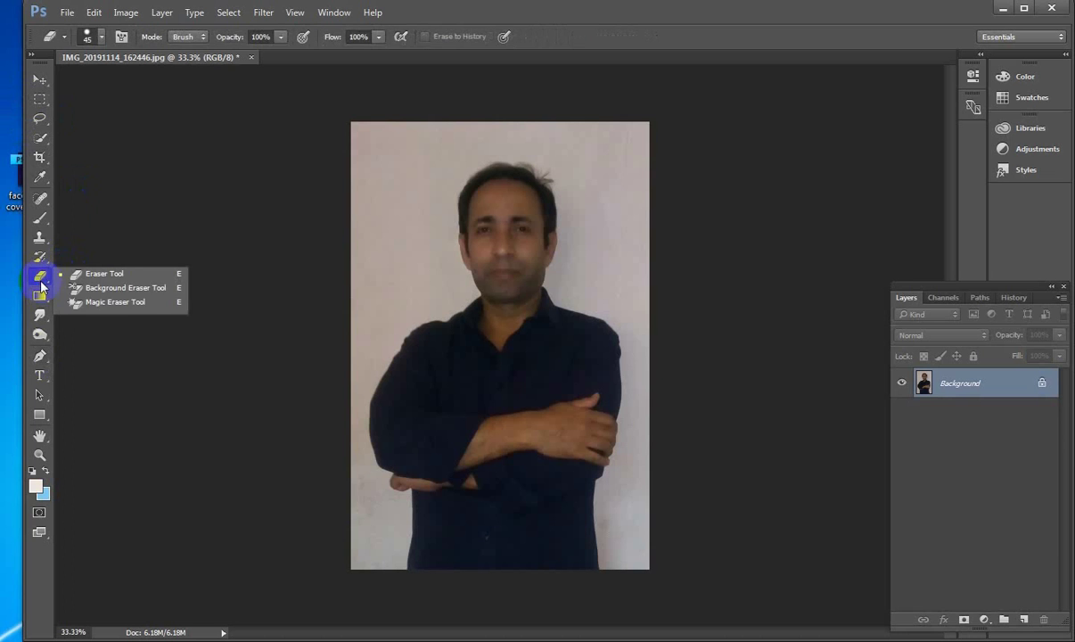
pyautogui.click(122, 303)
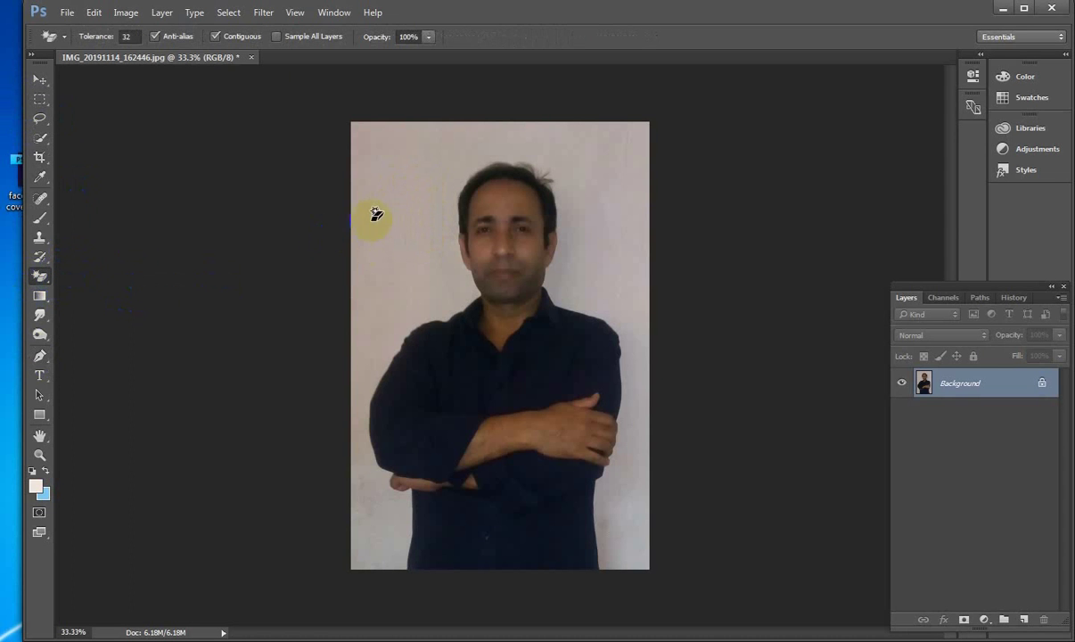
pyautogui.click(417, 200)
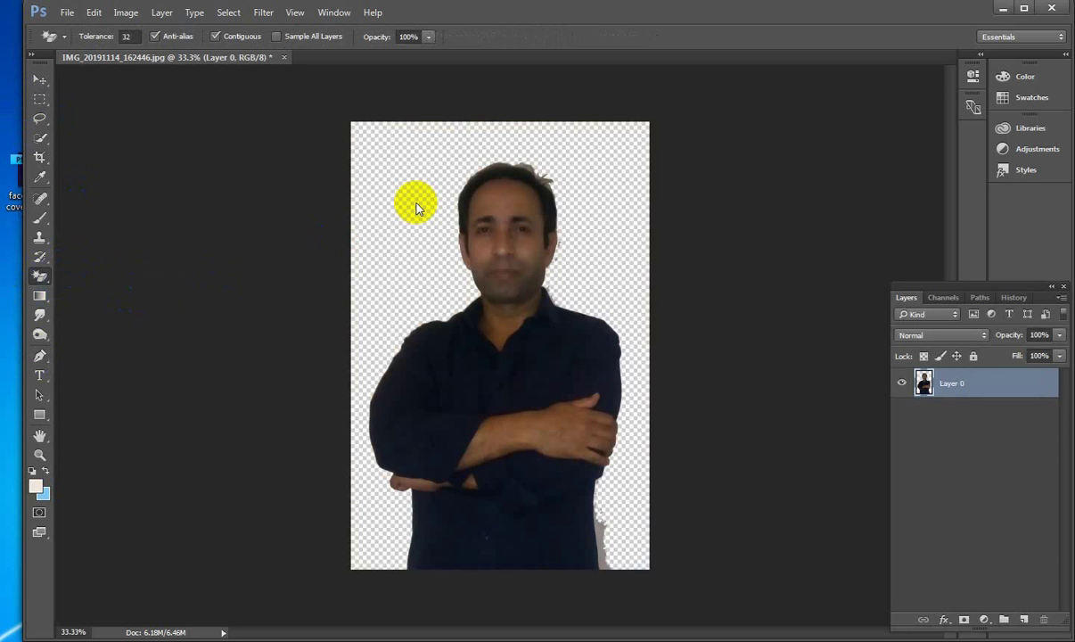
# - Erase the leftover wall fringe along the top and side of the man's hair with the 45 px Eraser
pyautogui.click(40, 79)
pyautogui.hotkey('ctrl', '+')
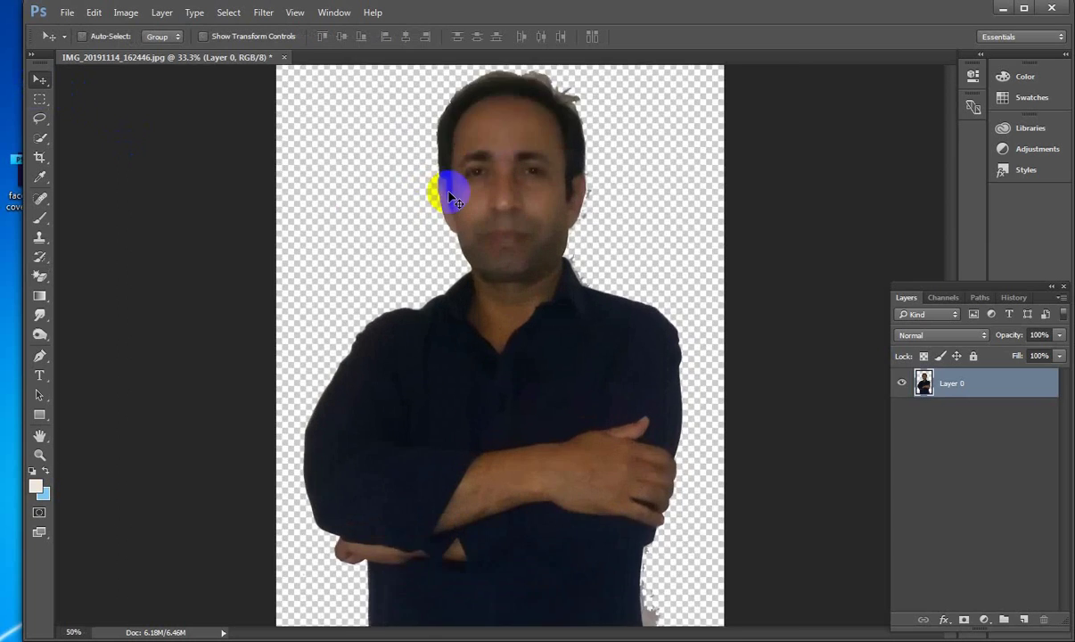
pyautogui.hotkey('ctrl', '+')
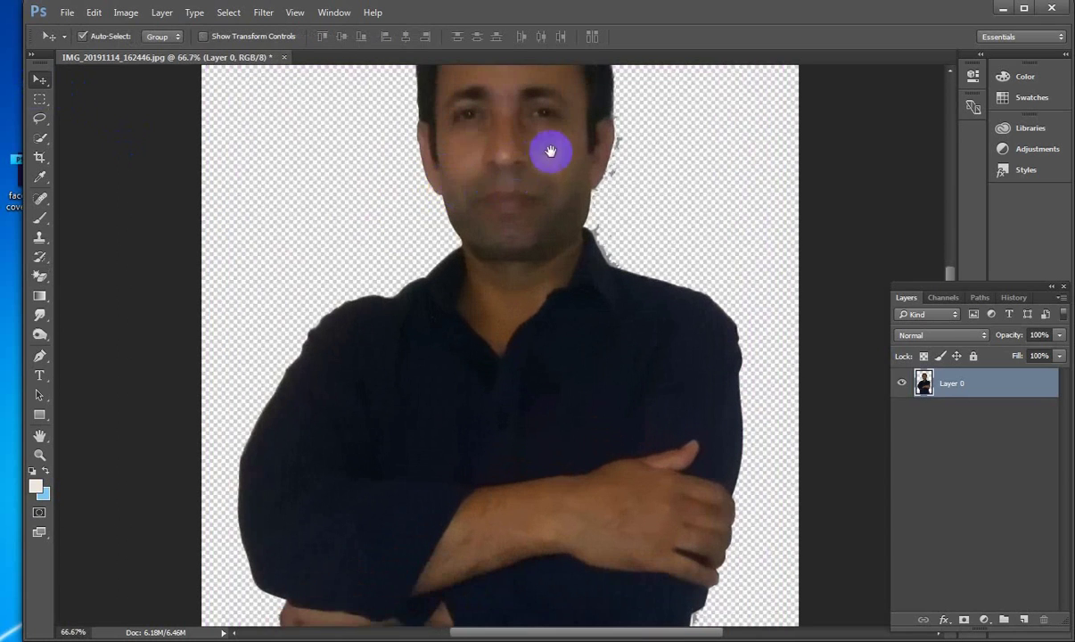
pyautogui.moveTo(551, 155); pyautogui.dragTo(442, 327)
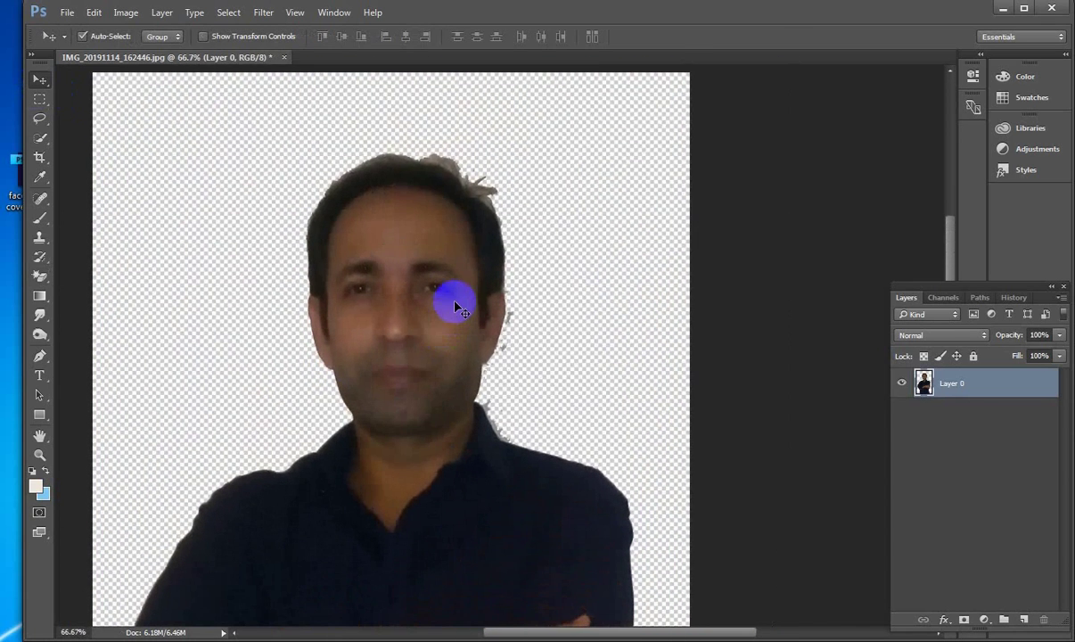
pyautogui.hotkey('ctrl', '+')
pyautogui.hotkey('ctrl', '+')
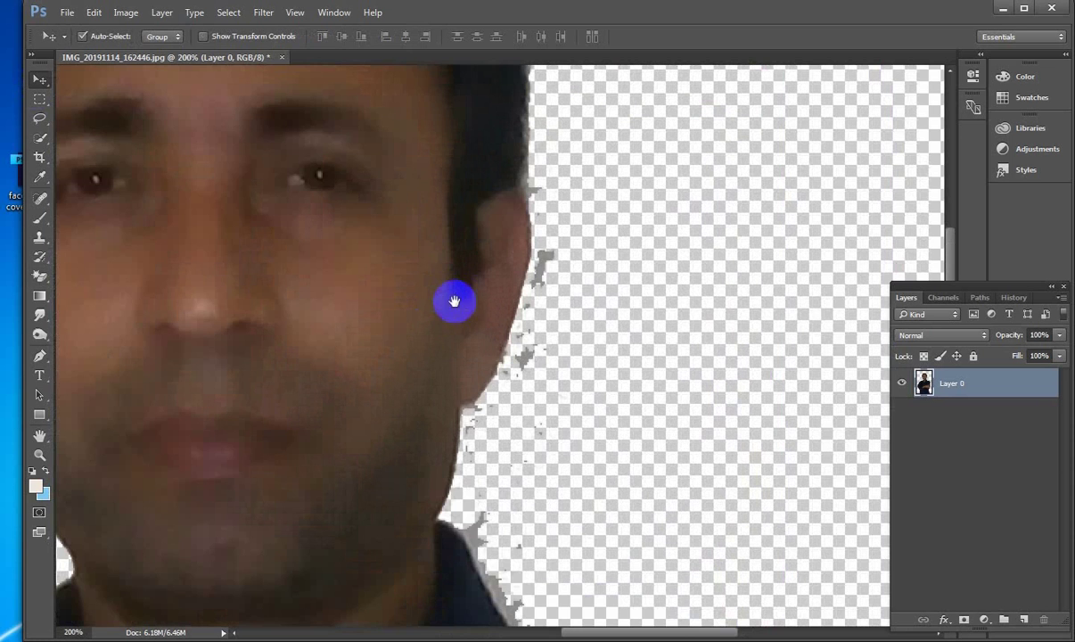
pyautogui.moveTo(425, 214); pyautogui.dragTo(446, 417)
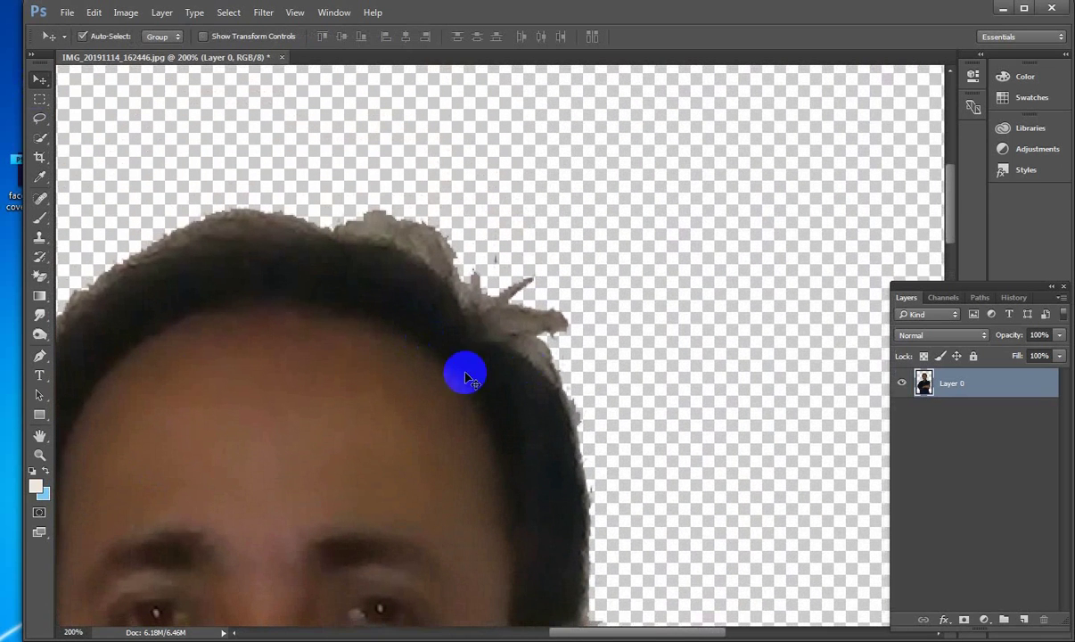
pyautogui.rightClick(45, 278)
pyautogui.click(89, 271)
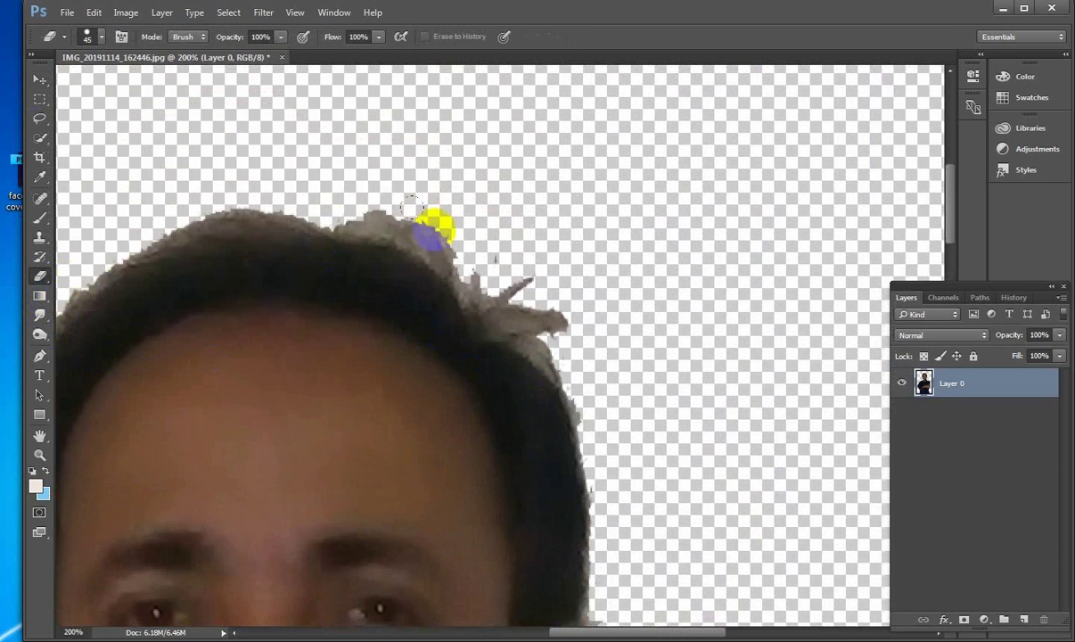
pyautogui.moveTo(342, 171)
pyautogui.mouseDown()
pyautogui.moveTo(359, 195)
pyautogui.moveTo(457, 239)
pyautogui.moveTo(510, 301)
pyautogui.moveTo(557, 330)
pyautogui.moveTo(534, 307)
pyautogui.moveTo(548, 319)
pyautogui.moveTo(602, 392)
pyautogui.mouseUp()
# - Erase the leftover background specks beside the man's ear, jaw and collar
pyautogui.scroll(-6, 704, 418)
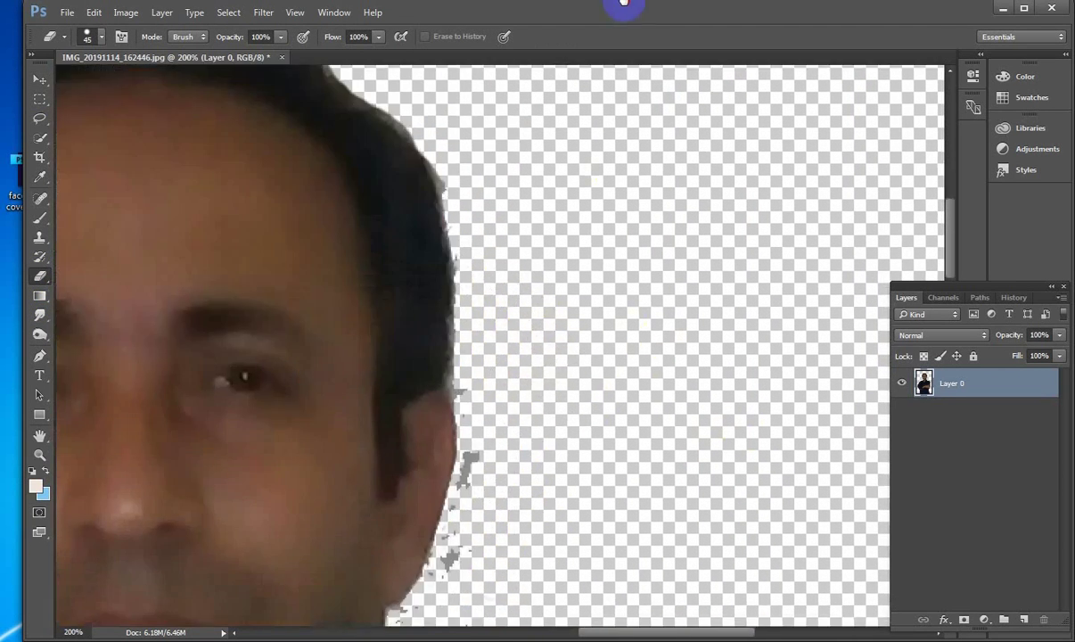
pyautogui.moveTo(617, 273); pyautogui.dragTo(576, 370)
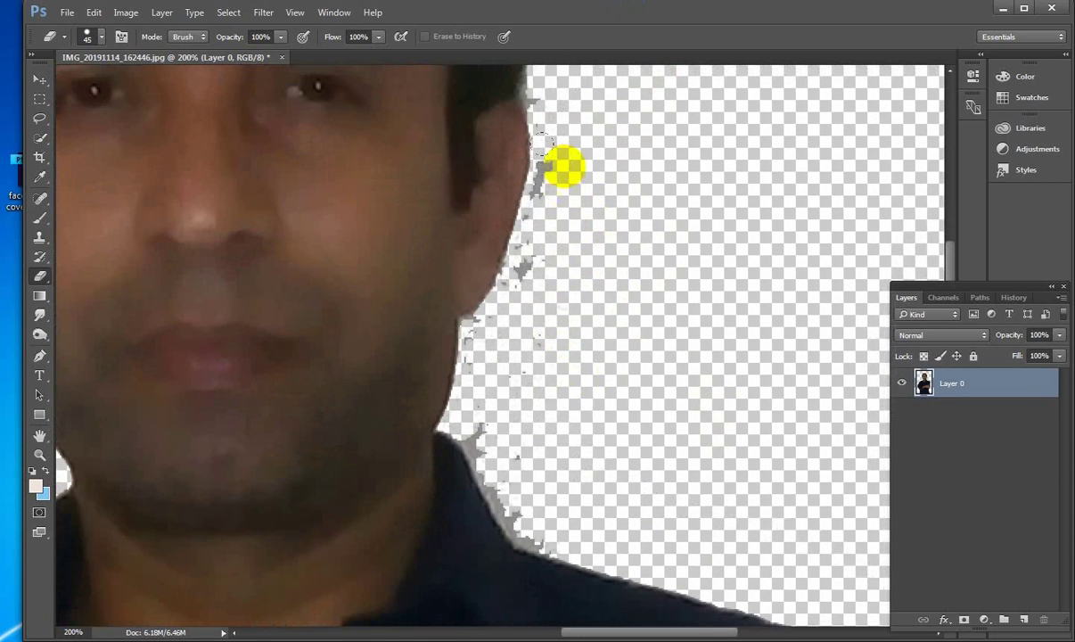
pyautogui.moveTo(550, 147)
pyautogui.mouseDown()
pyautogui.moveTo(570, 167)
pyautogui.moveTo(528, 384)
pyautogui.moveTo(492, 299)
pyautogui.moveTo(420, 280)
pyautogui.moveTo(444, 348)
pyautogui.moveTo(475, 375)
pyautogui.mouseUp()
# - Erase the grey wall remnants beside the lower shirt, from below the hand down to the photo's bottom edge
pyautogui.moveTo(637, 360); pyautogui.dragTo(417, 151)
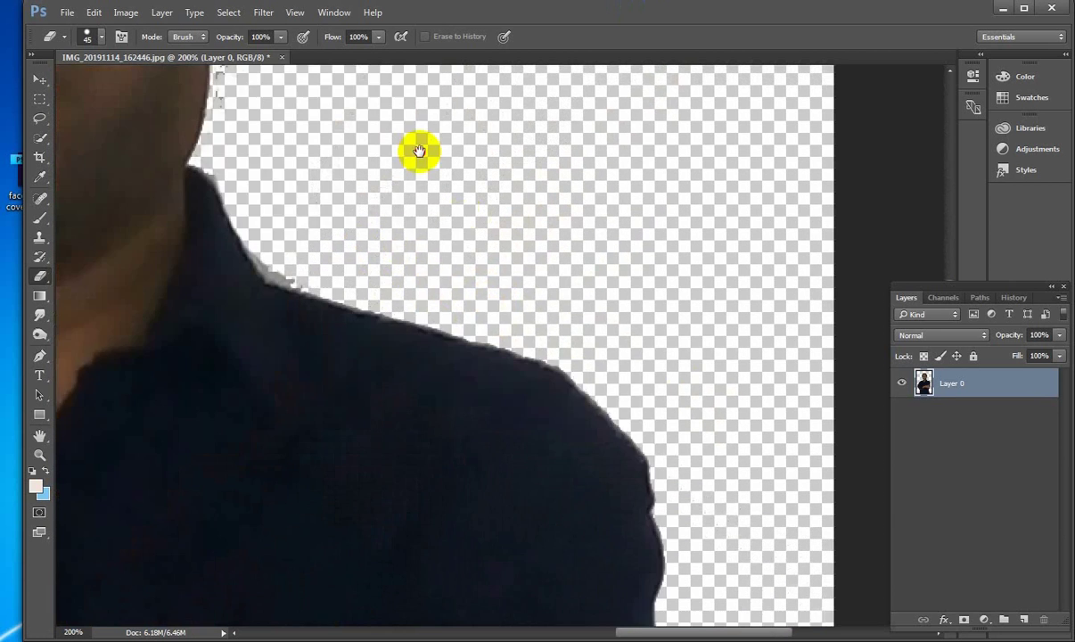
pyautogui.moveTo(650, 429); pyautogui.dragTo(631, 266)
pyautogui.moveTo(679, 440); pyautogui.dragTo(713, 197)
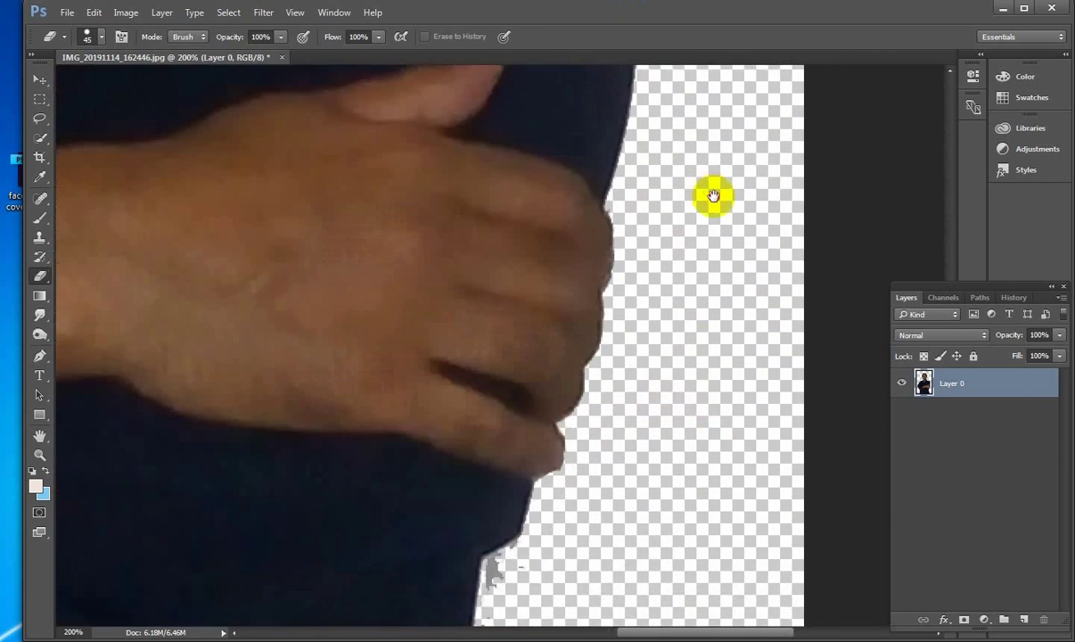
pyautogui.moveTo(738, 233); pyautogui.dragTo(741, 229)
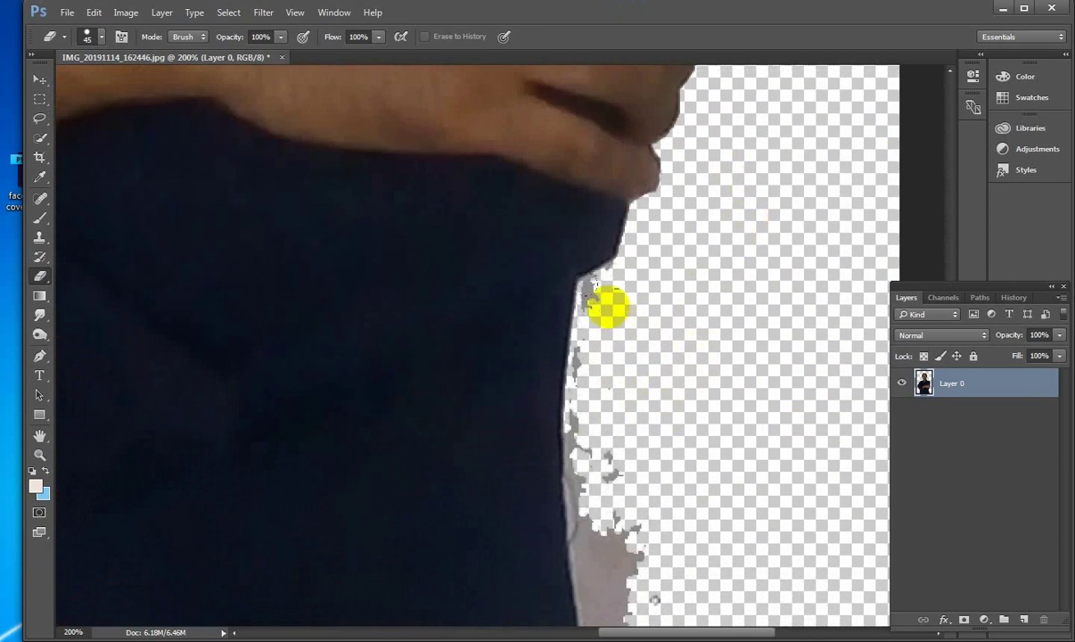
pyautogui.moveTo(586, 284)
pyautogui.mouseDown()
pyautogui.moveTo(604, 501)
pyautogui.moveTo(620, 520)
pyautogui.moveTo(625, 346)
pyautogui.mouseUp()
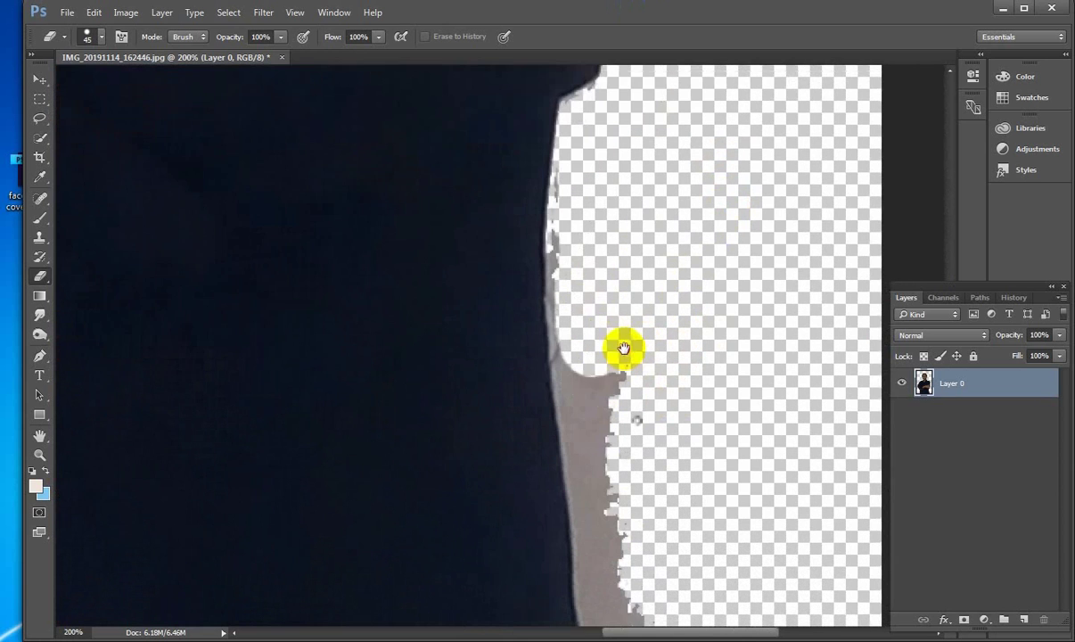
pyautogui.moveTo(589, 240)
pyautogui.mouseDown()
pyautogui.moveTo(610, 442)
pyautogui.moveTo(629, 487)
pyautogui.mouseUp()
pyautogui.moveTo(671, 449); pyautogui.dragTo(642, 250)
pyautogui.moveTo(581, 285); pyautogui.dragTo(608, 444)
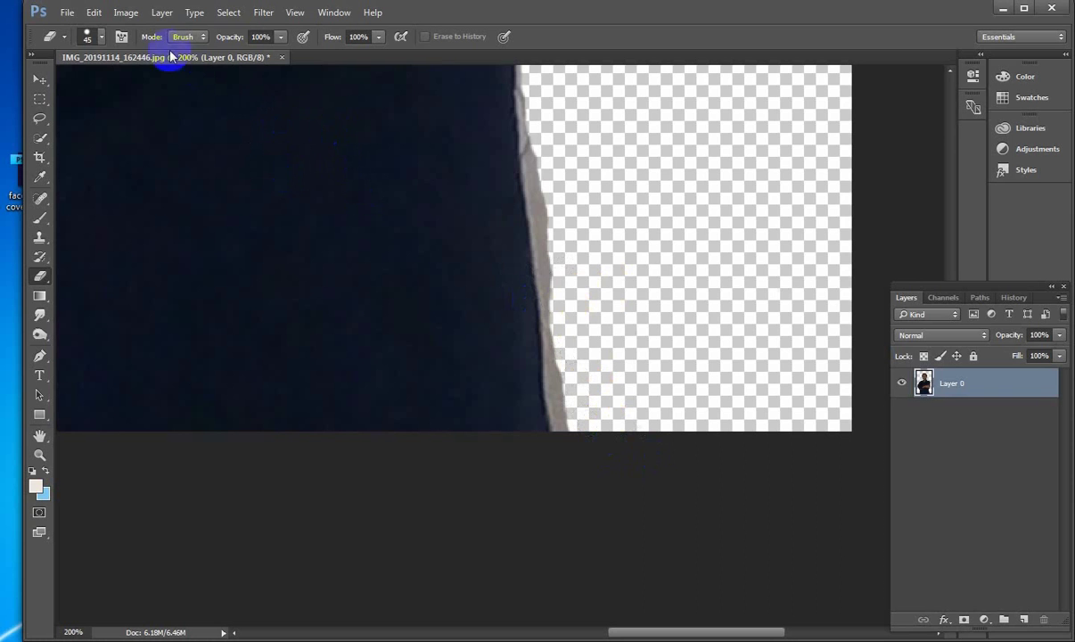
# - Start a new document of the Custom type and set its width and height units to pixels
pyautogui.click(67, 14)
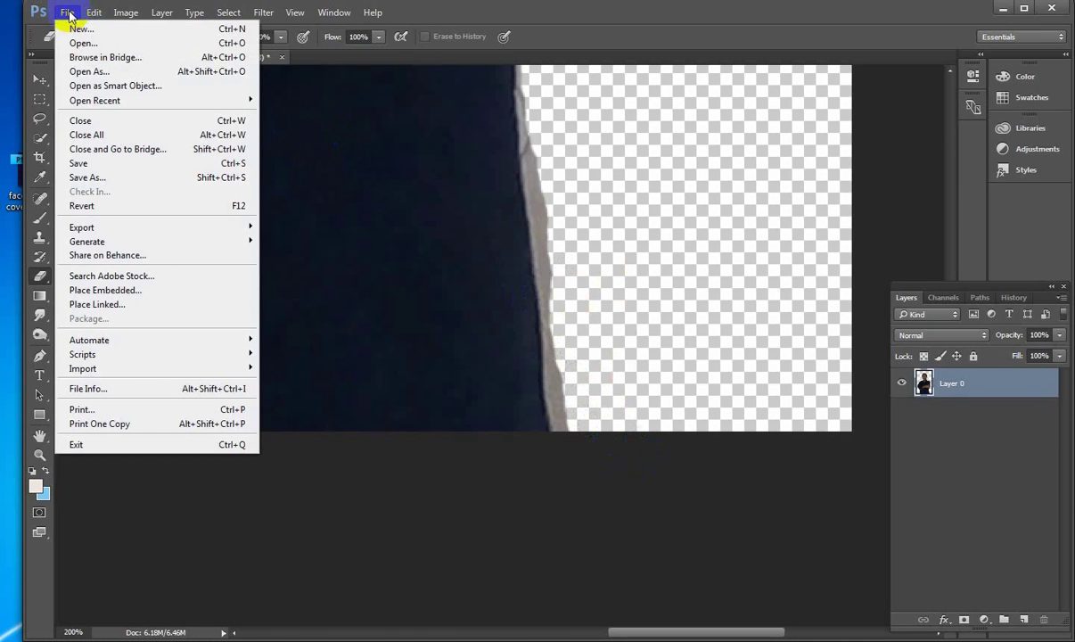
pyautogui.click(79, 29)
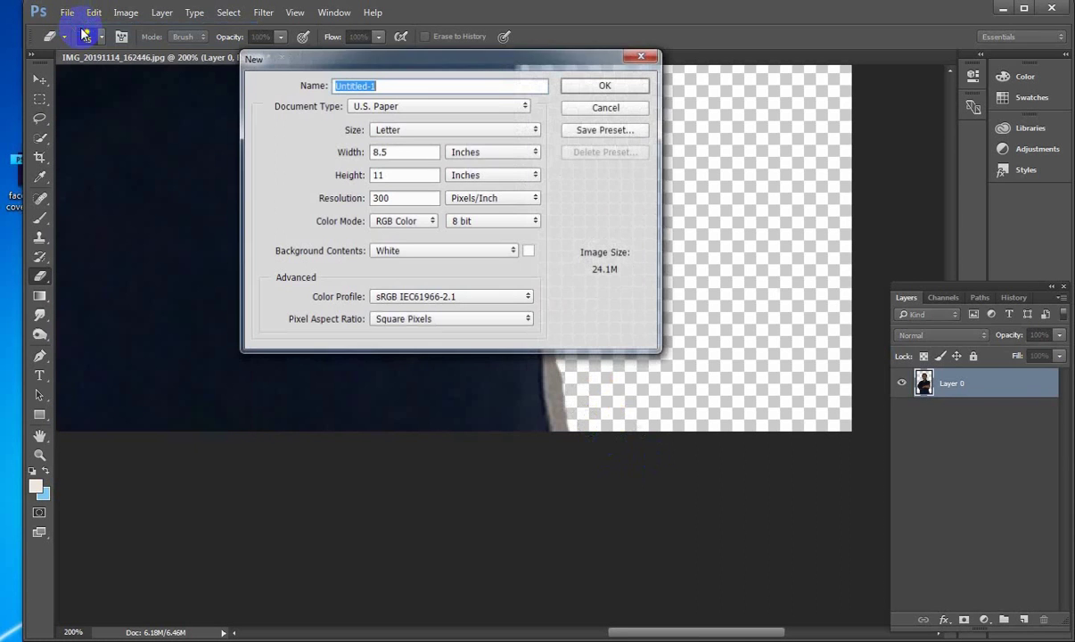
pyautogui.click(455, 107)
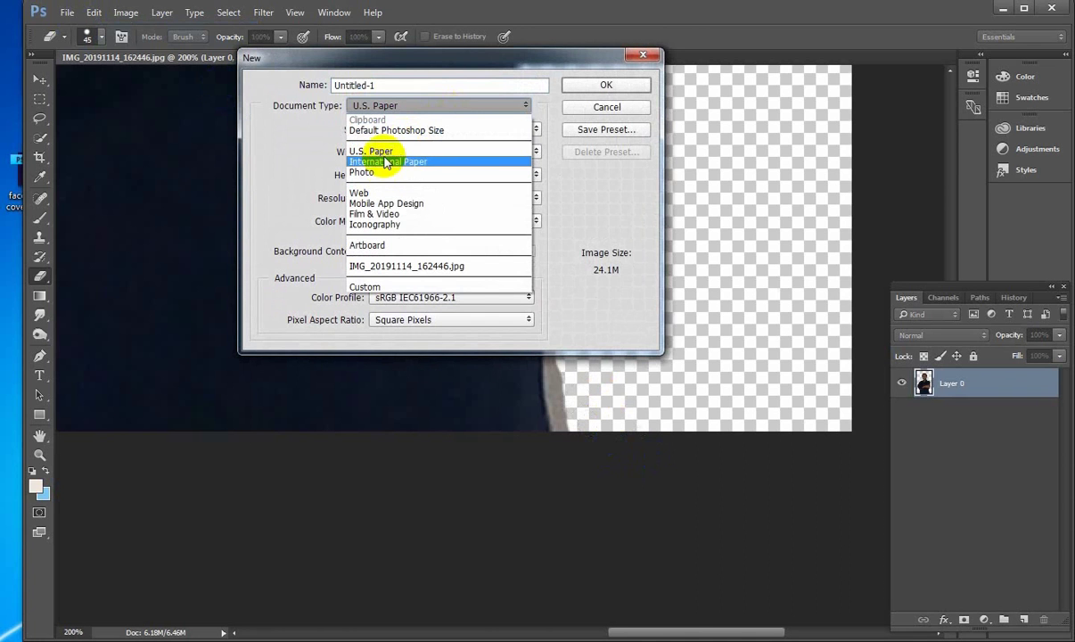
pyautogui.click(384, 286)
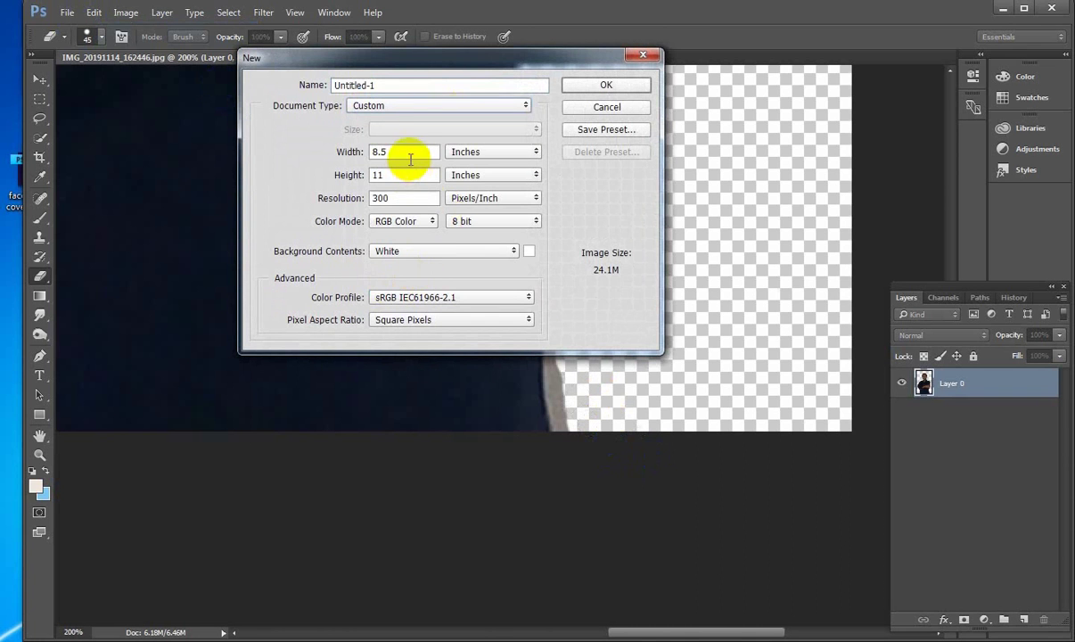
pyautogui.moveTo(408, 156); pyautogui.dragTo(350, 160)
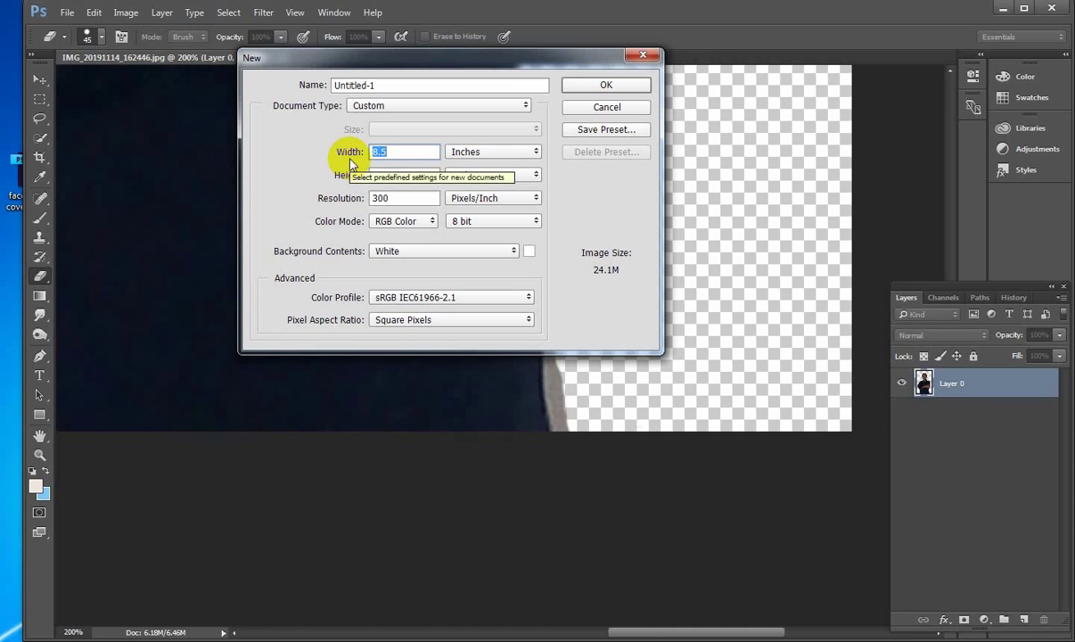
pyautogui.write('820')
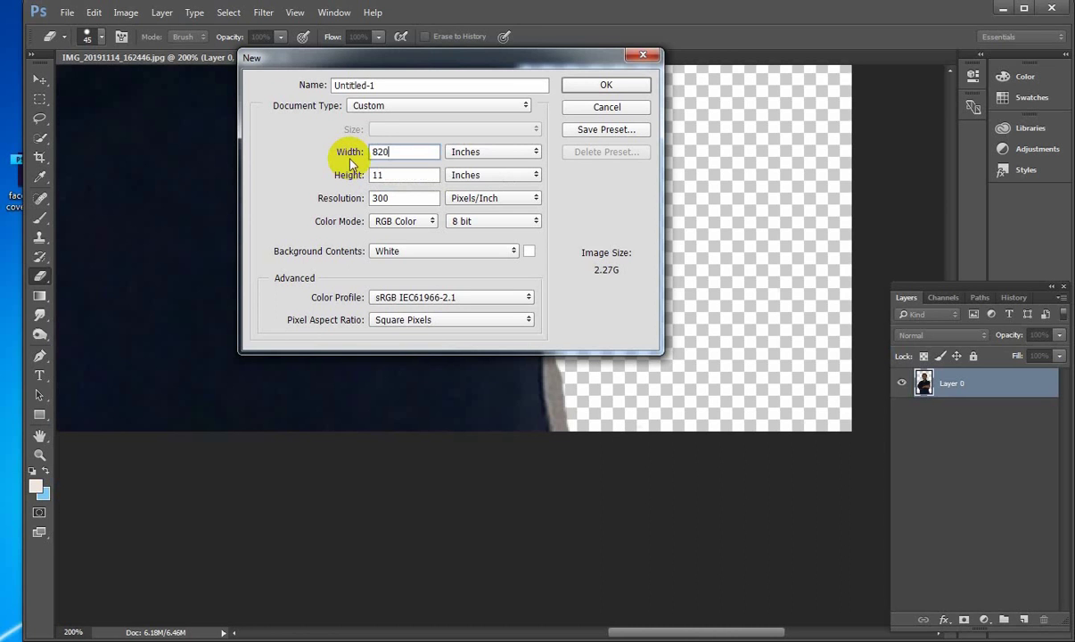
pyautogui.click(497, 154)
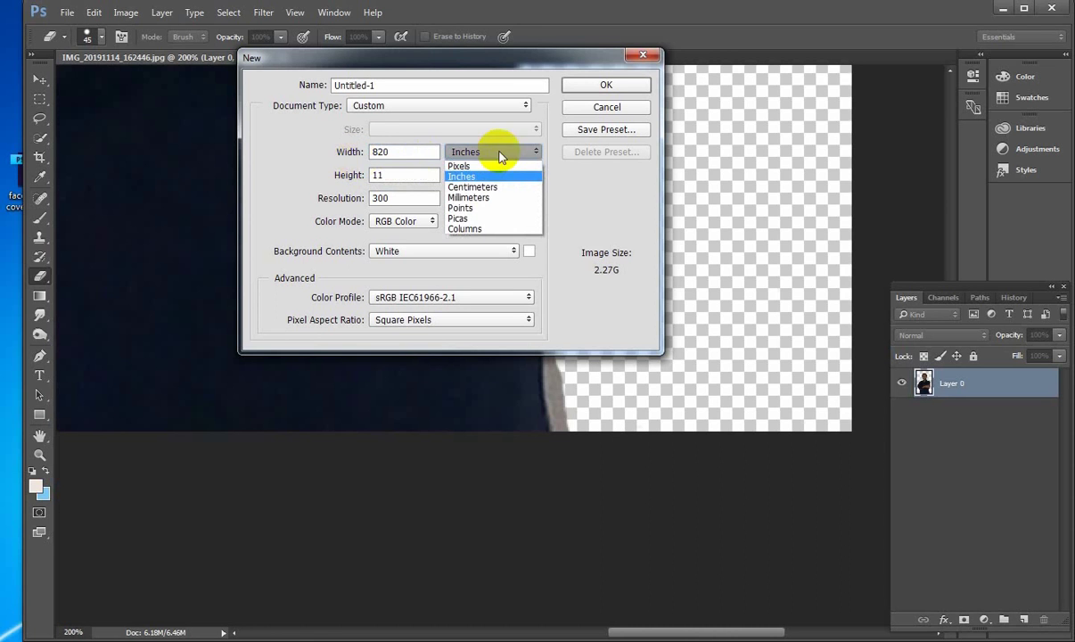
pyautogui.click(466, 166)
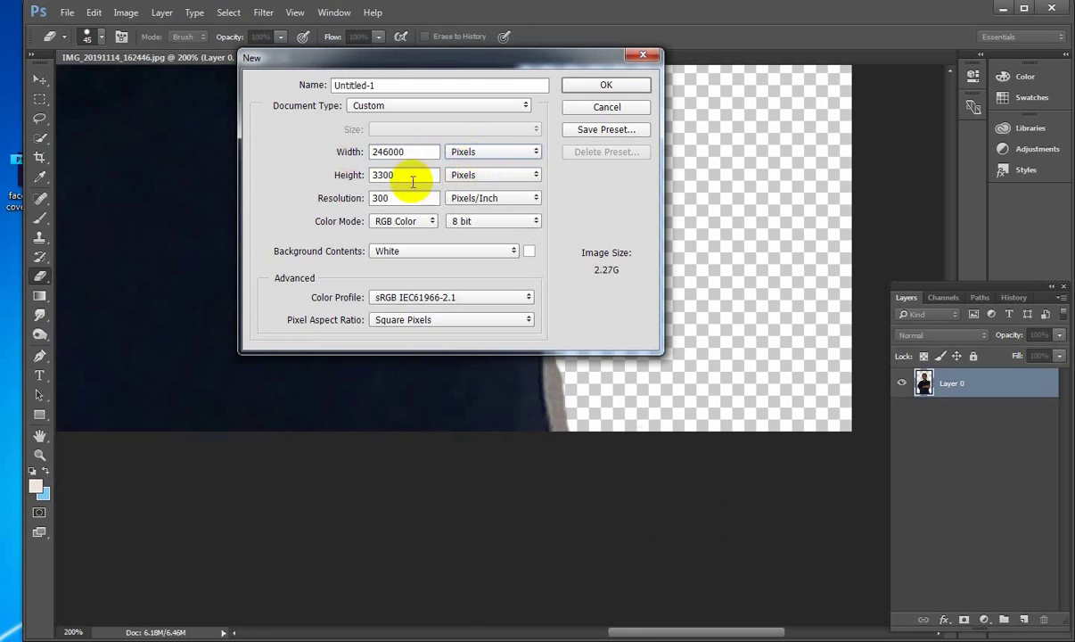
# - Set the new document's width to 820 pixels and height to 312 pixels, and create it
pyautogui.moveTo(414, 153); pyautogui.dragTo(327, 167)
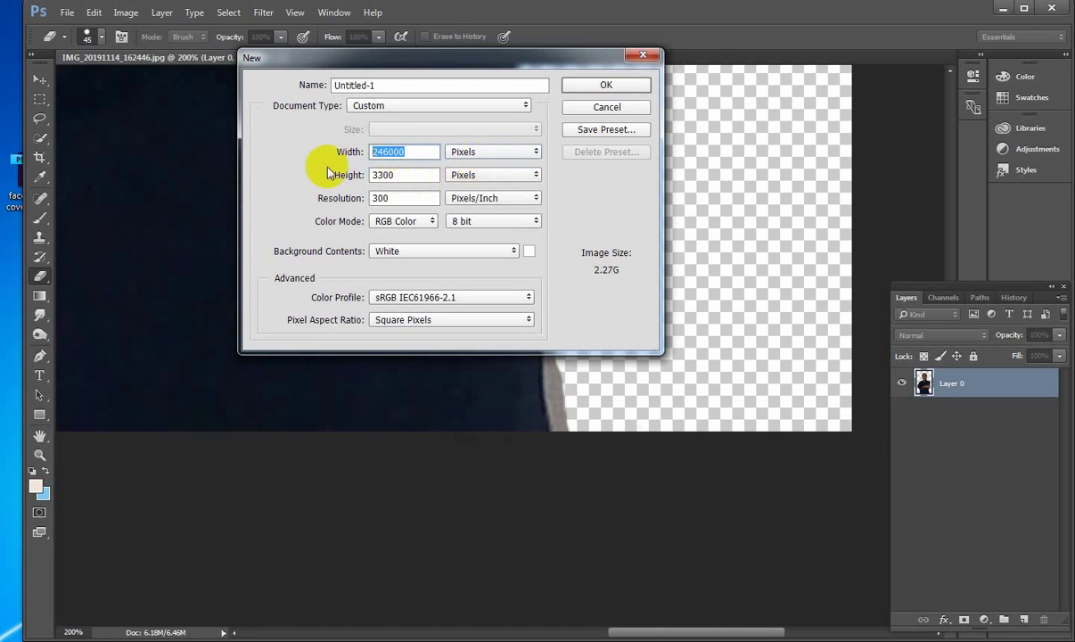
pyautogui.write('820')
pyautogui.moveTo(412, 175); pyautogui.dragTo(366, 177)
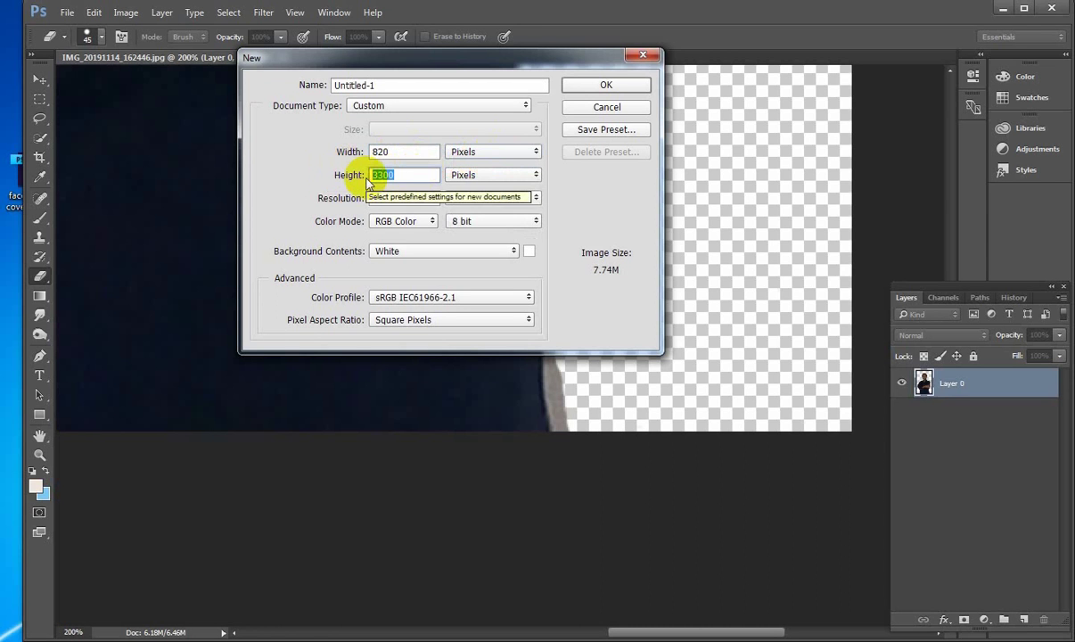
pyautogui.write('312')
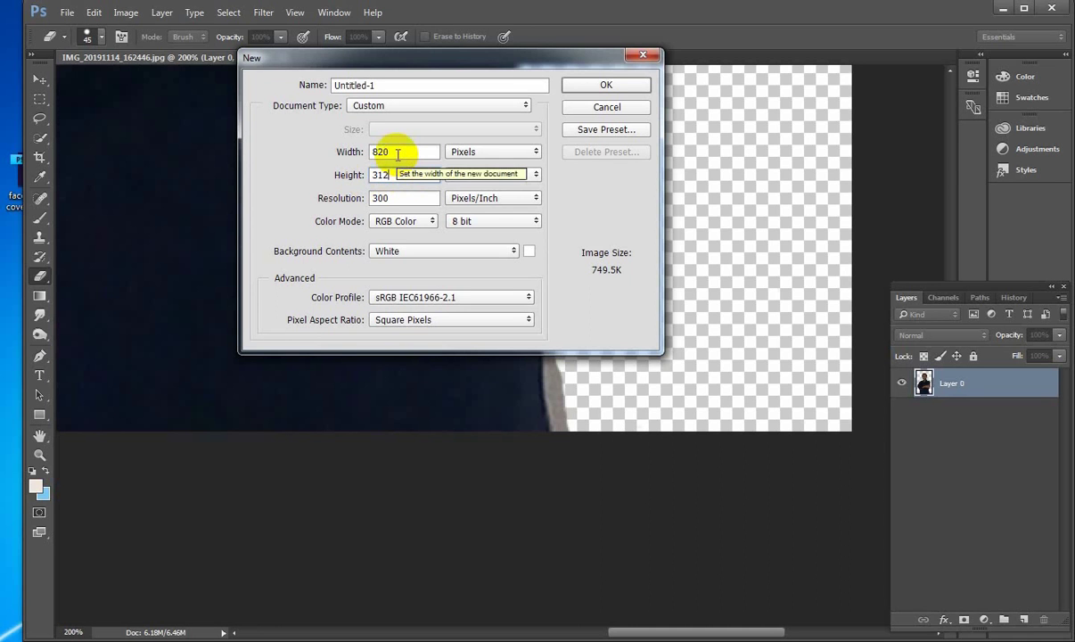
pyautogui.click(601, 89)
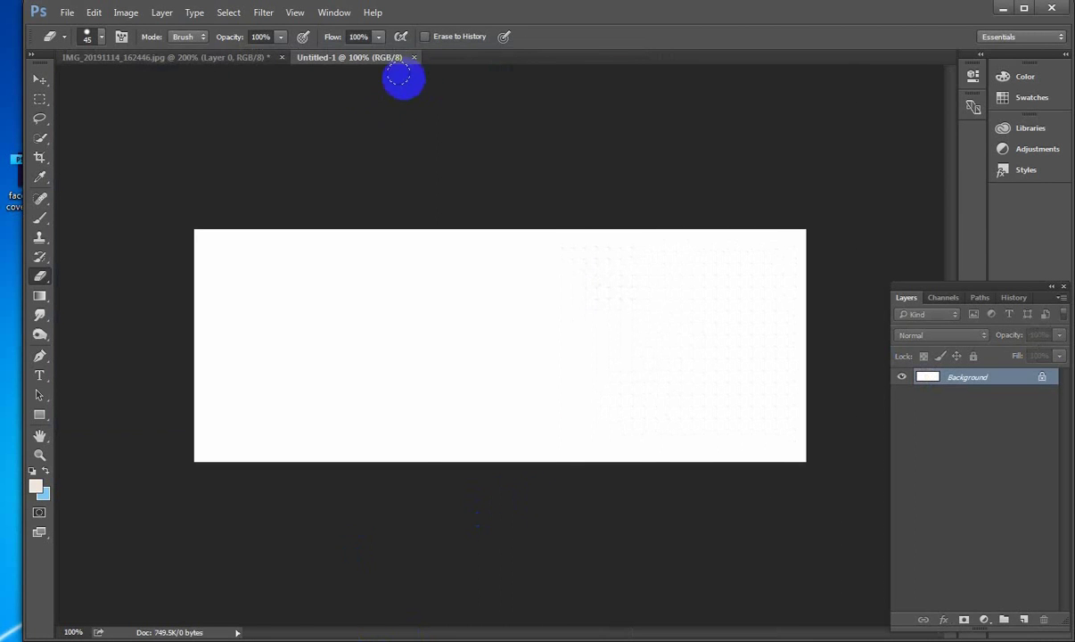
# - Switch to Chrome and search Google for "facebook page cover photo size" in a new tab
pyautogui.click(348, 640)
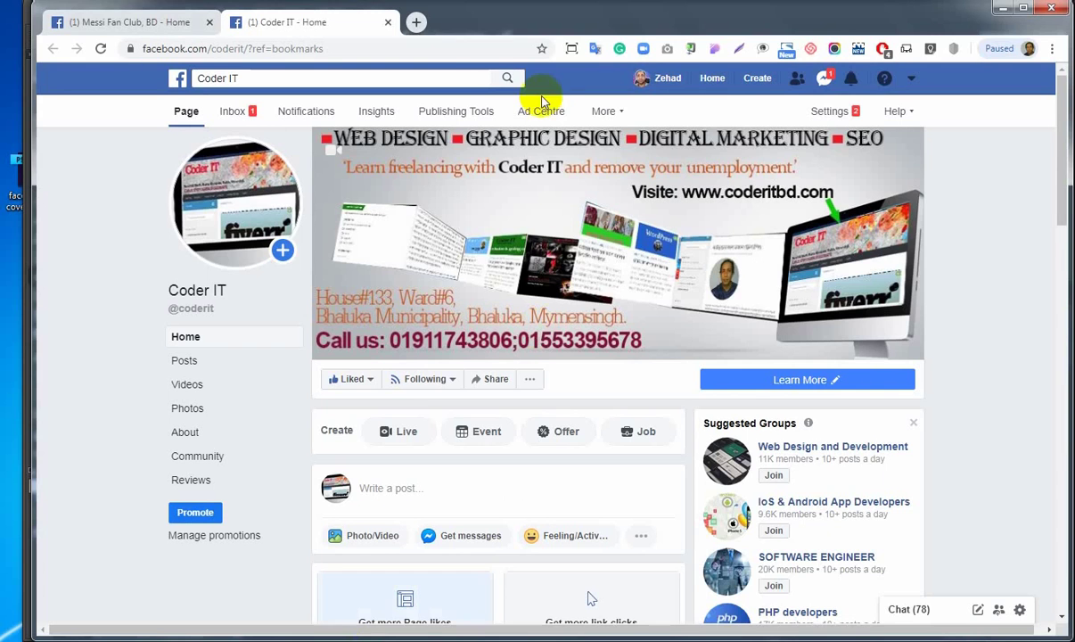
pyautogui.click(415, 23)
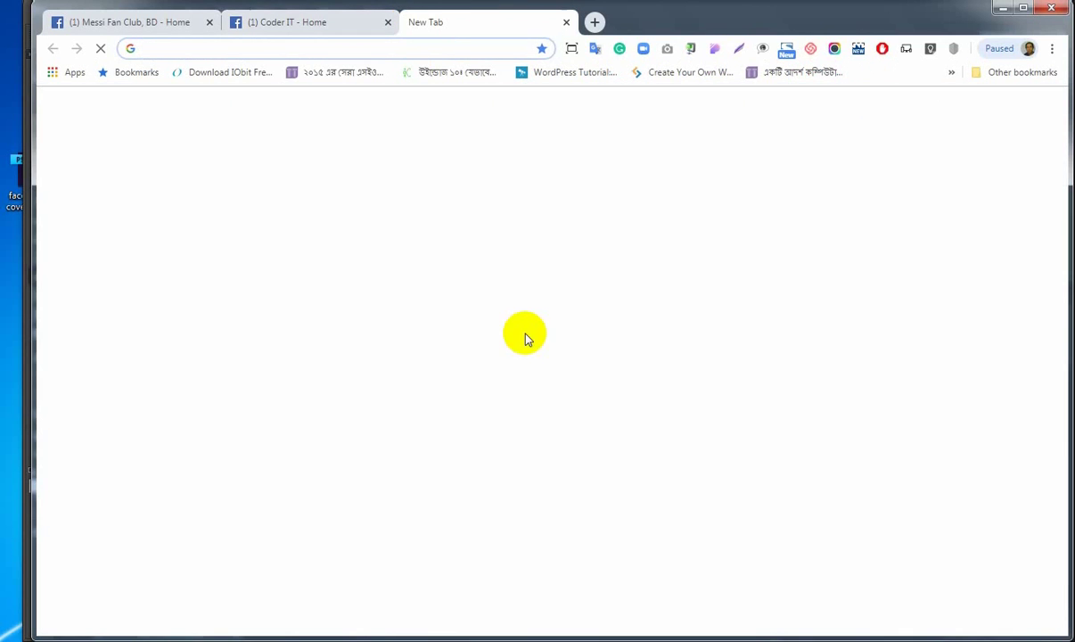
pyautogui.click(467, 324)
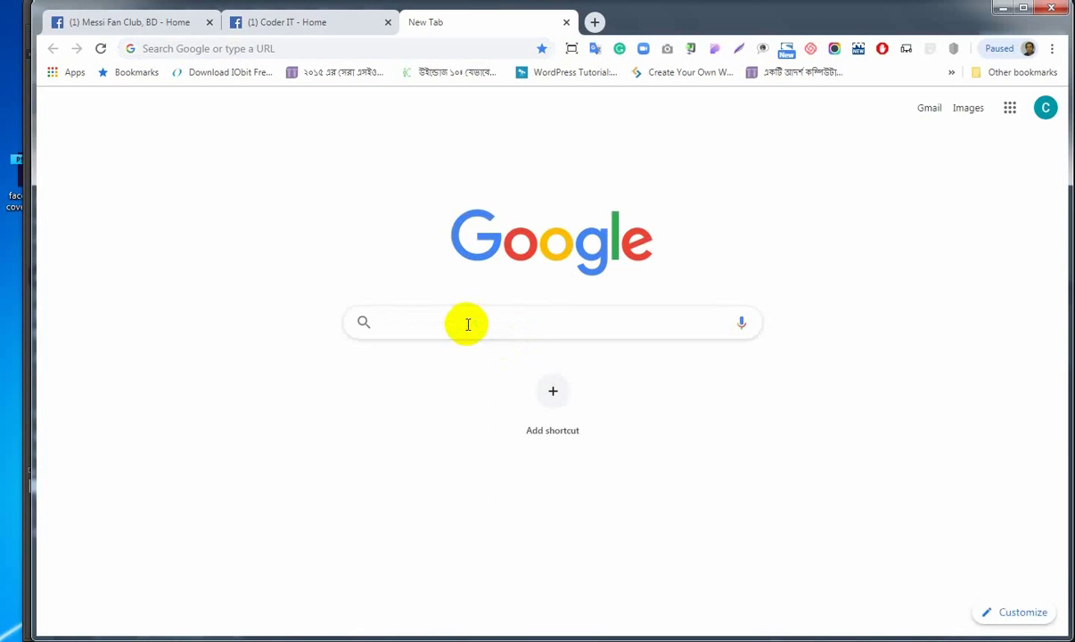
pyautogui.write('p')
pyautogui.press('BackSpace')
pyautogui.press('BackSpace')
pyautogui.write('facebook page cover photo size')
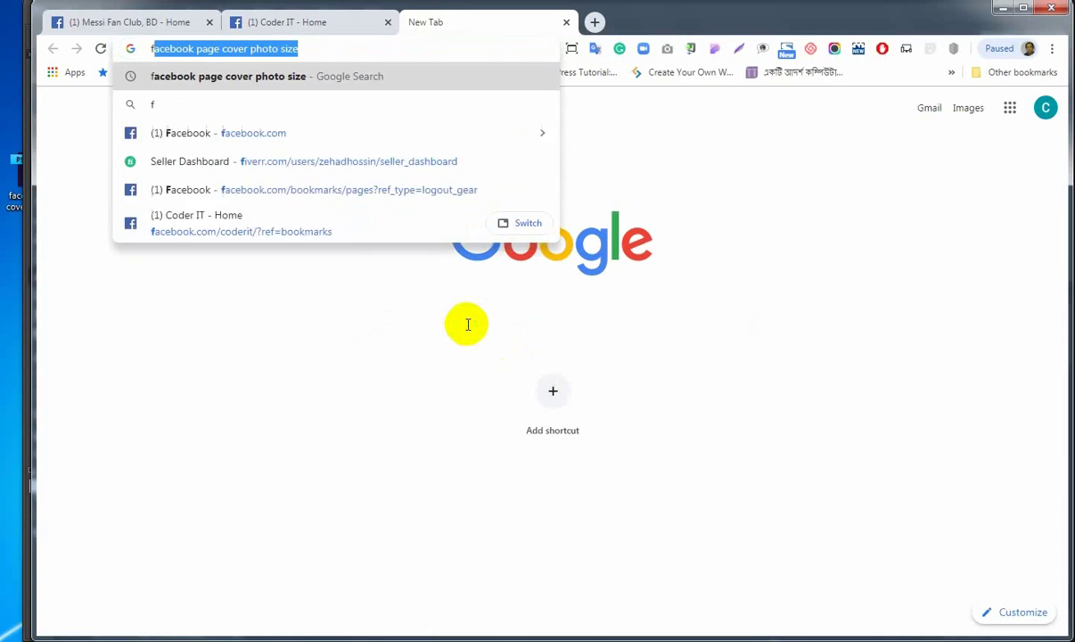
pyautogui.press('Right')
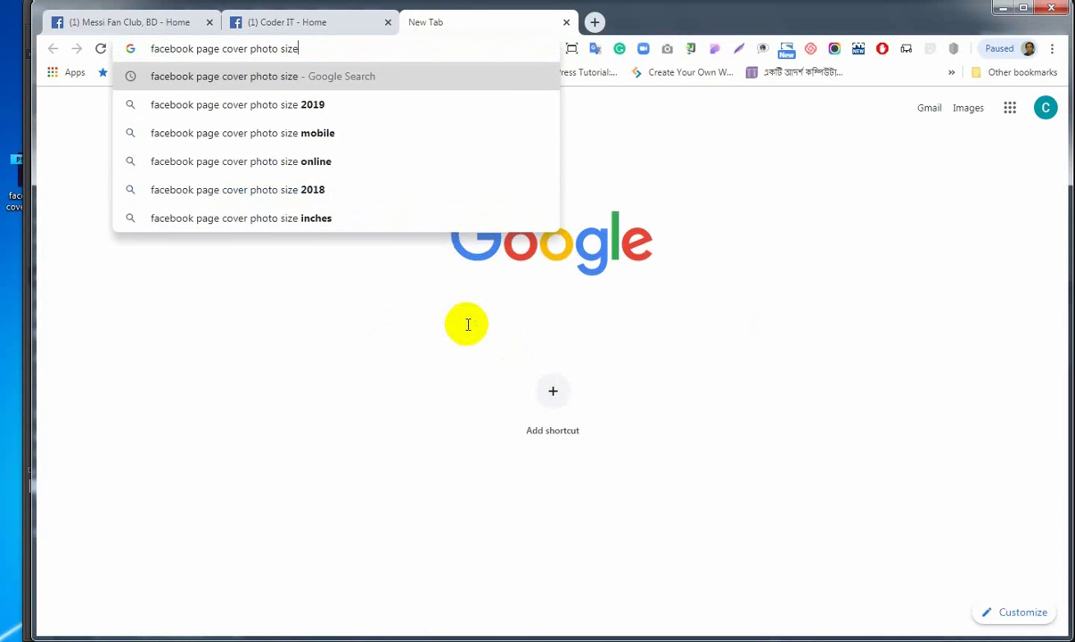
pyautogui.press('Return')
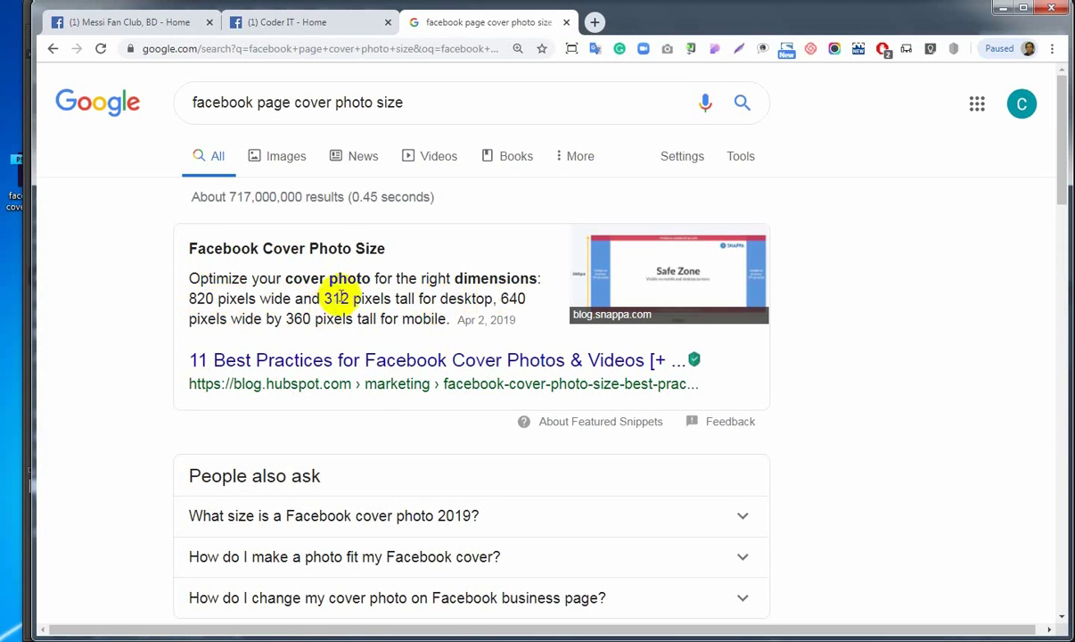
# - Inspect the cover image on the Coder IT Facebook page to check its pixel dimensions in the box model
pyautogui.click(312, 26)
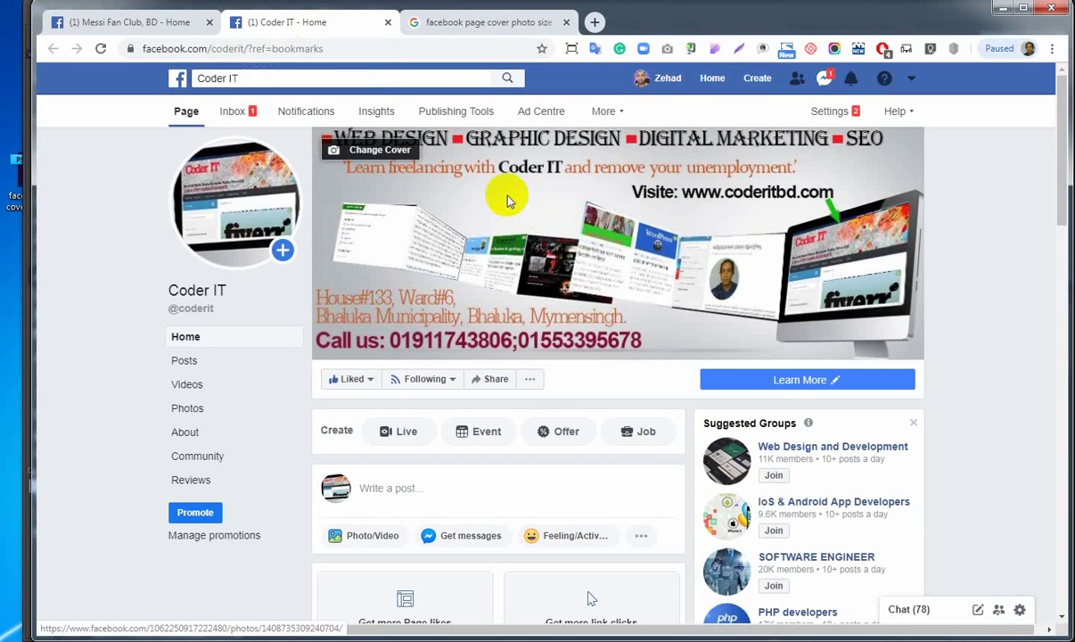
pyautogui.rightClick(506, 199)
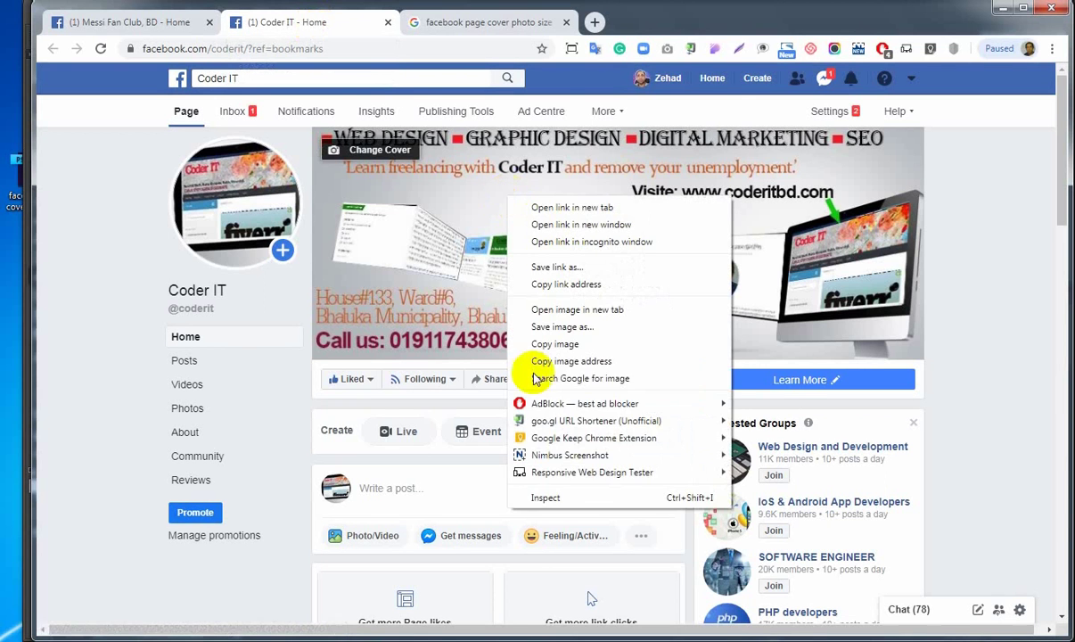
pyautogui.click(558, 499)
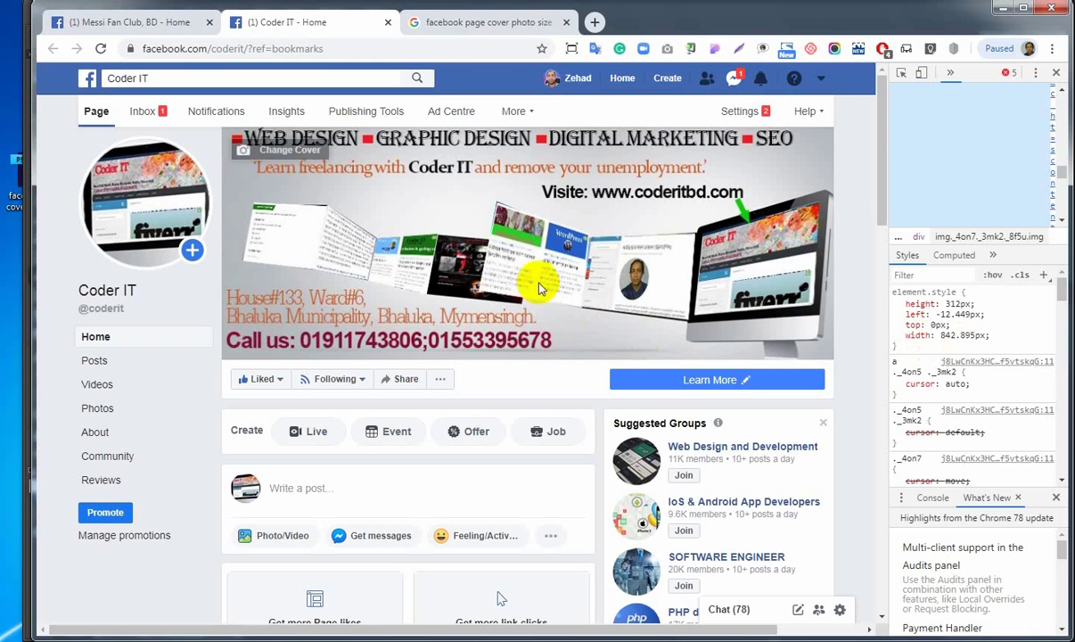
pyautogui.scroll(-3, 983, 317)
pyautogui.scroll(-10, 983, 339)
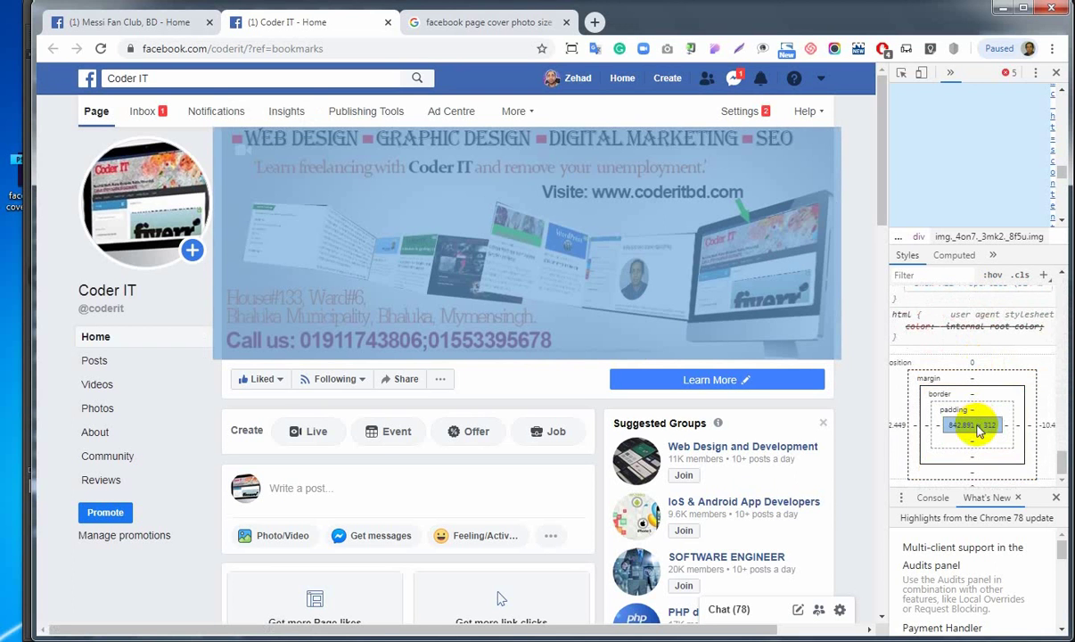
# - Inspect the cover image on the Messi Fan Club, BD page and check its width and height
pyautogui.click(138, 23)
pyautogui.rightClick(520, 308)
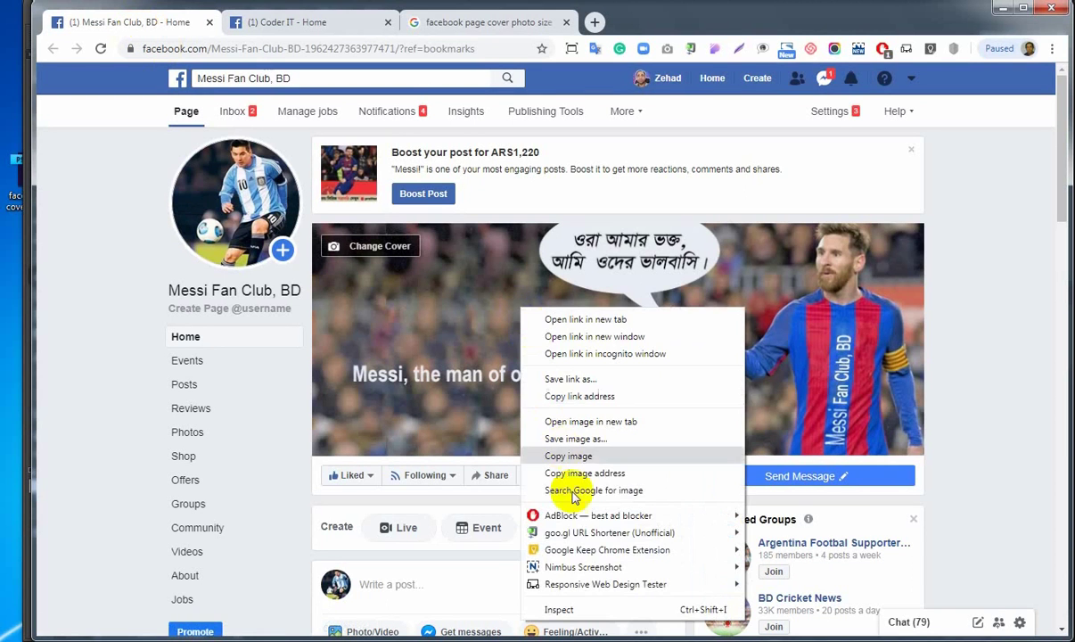
pyautogui.click(574, 607)
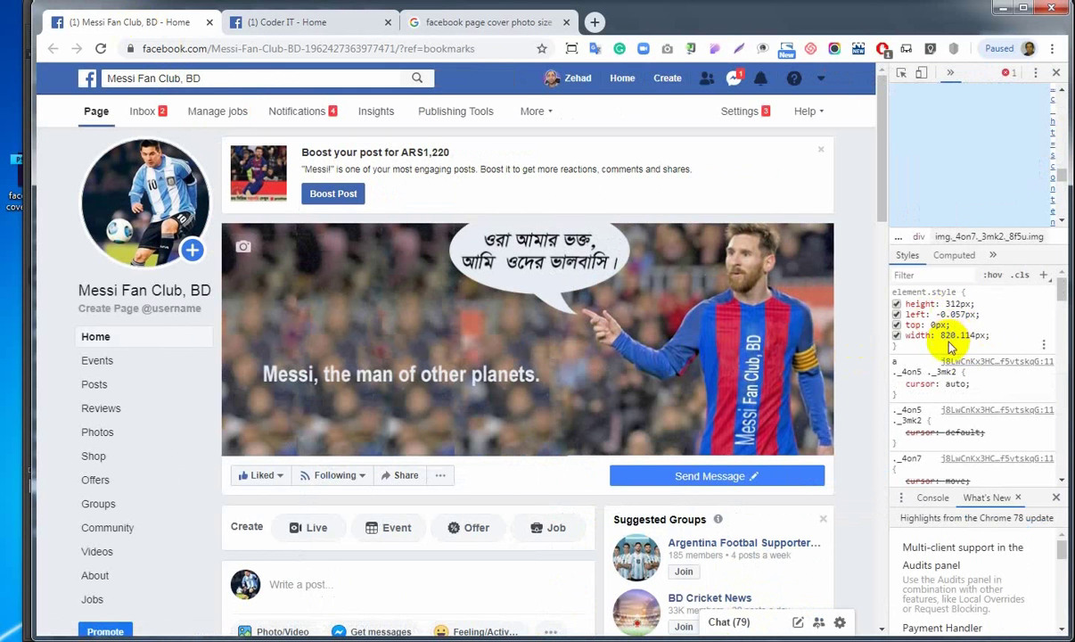
pyautogui.scroll(-5, 975, 414)
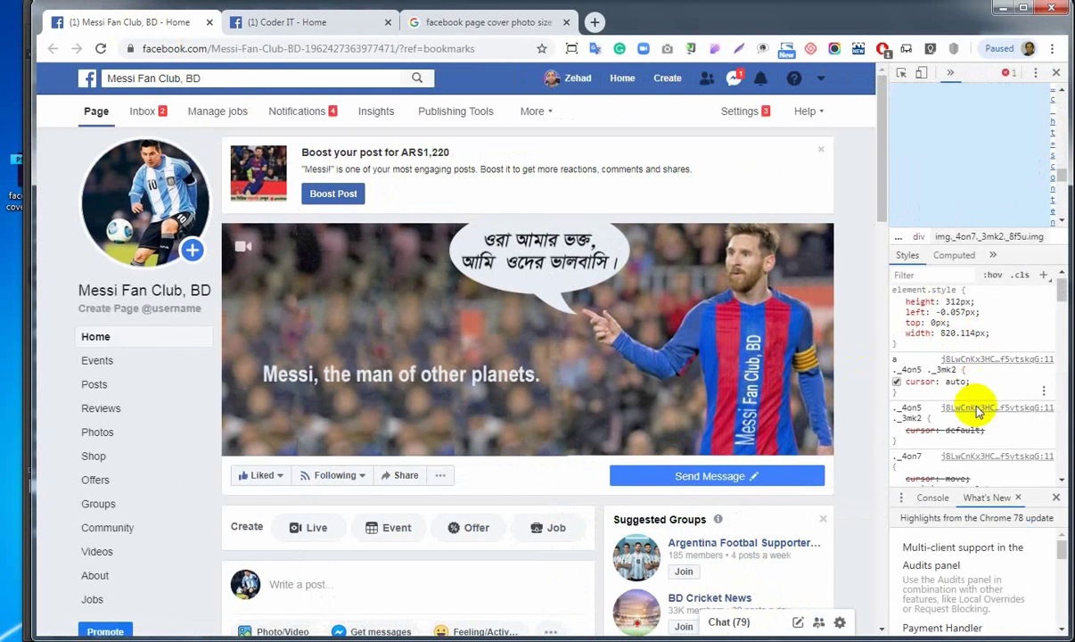
pyautogui.scroll(5, 978, 412)
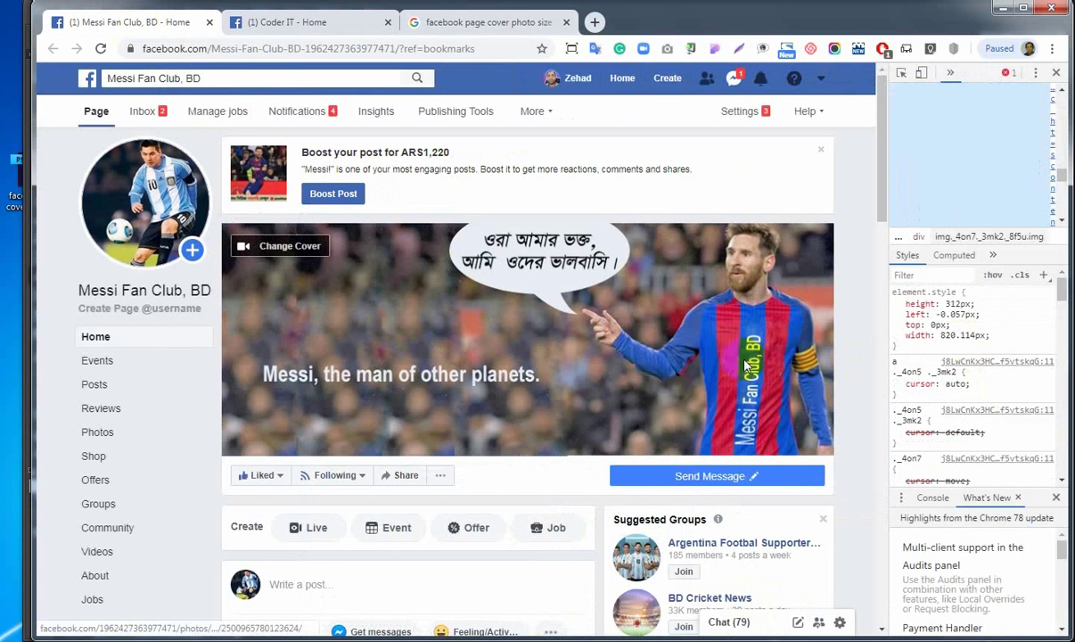
pyautogui.scroll(-15, 996, 392)
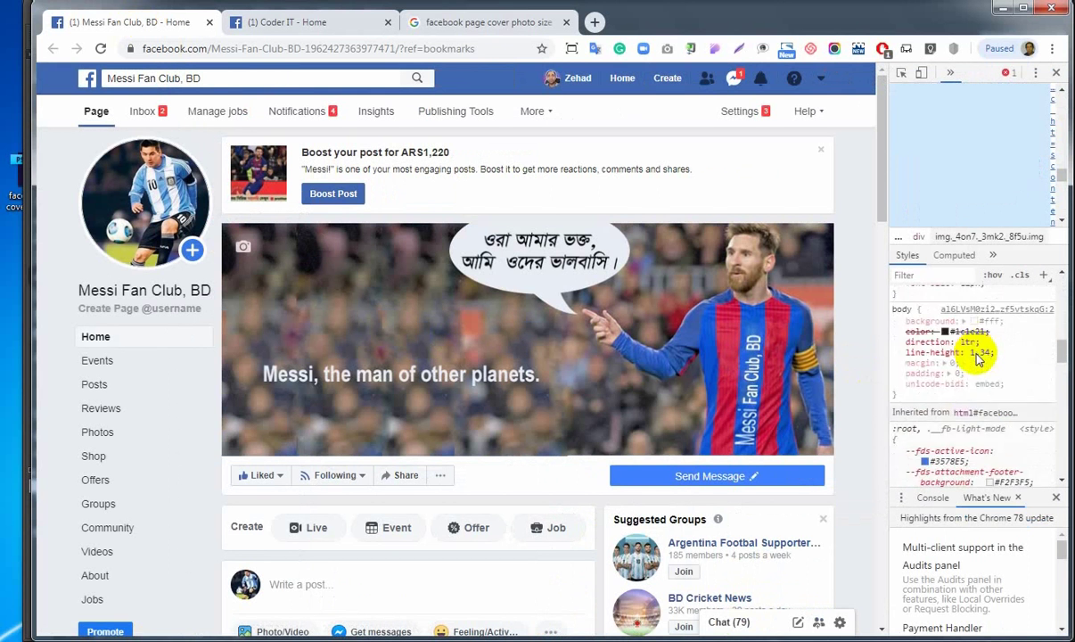
pyautogui.scroll(-10, 974, 357)
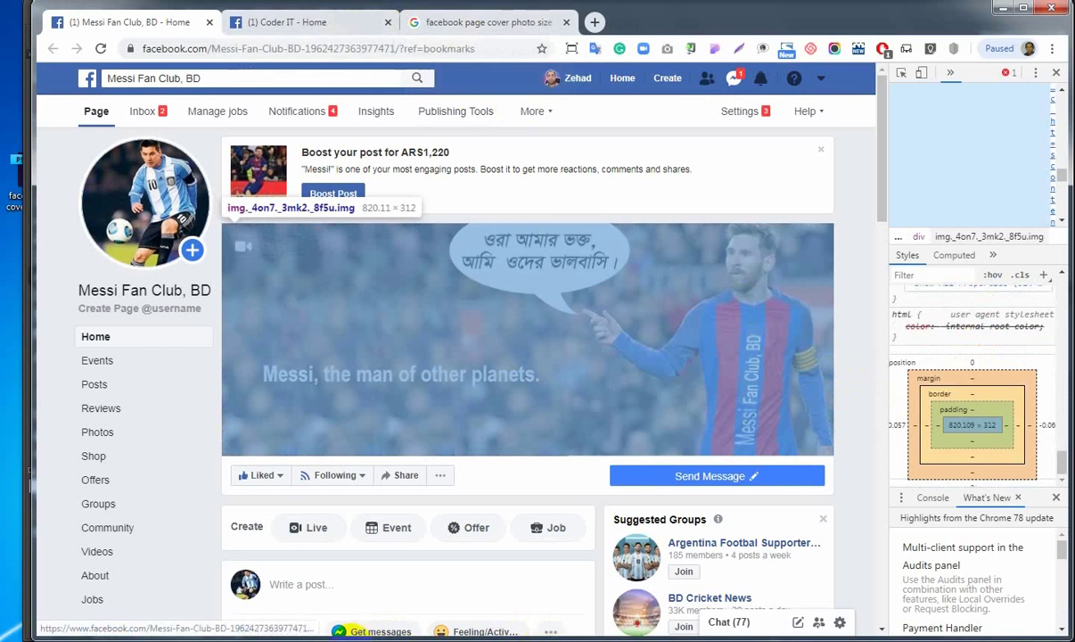
# - Switch back to Photoshop, close the blank document and create a new 820 × 312 pixel one at 72 pixels/inch
pyautogui.click(535, 639)
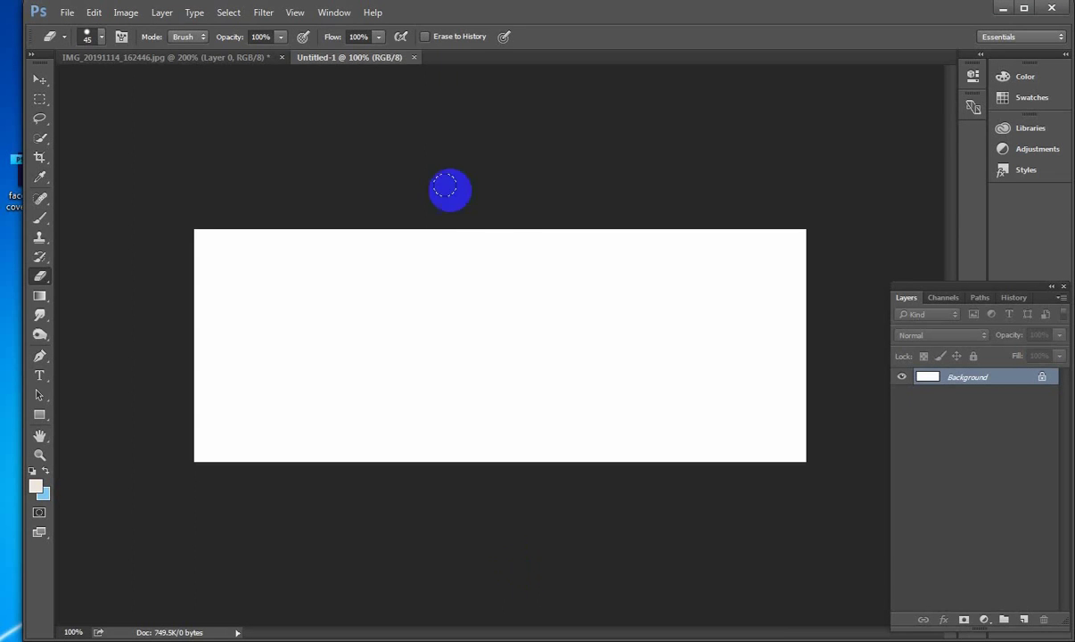
pyautogui.click(414, 58)
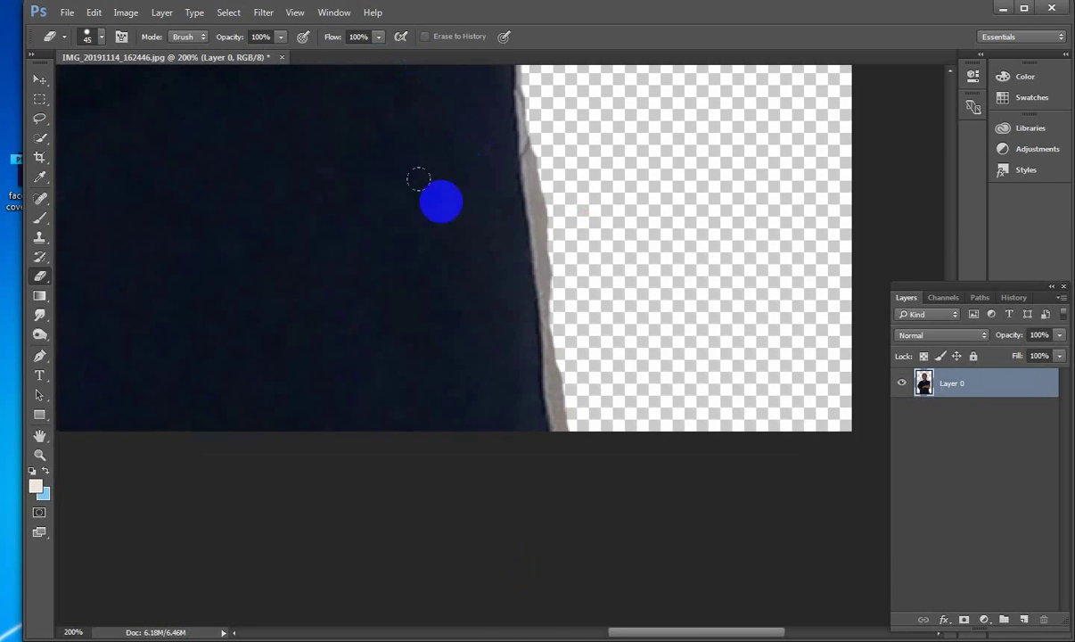
pyautogui.click(67, 13)
pyautogui.click(79, 29)
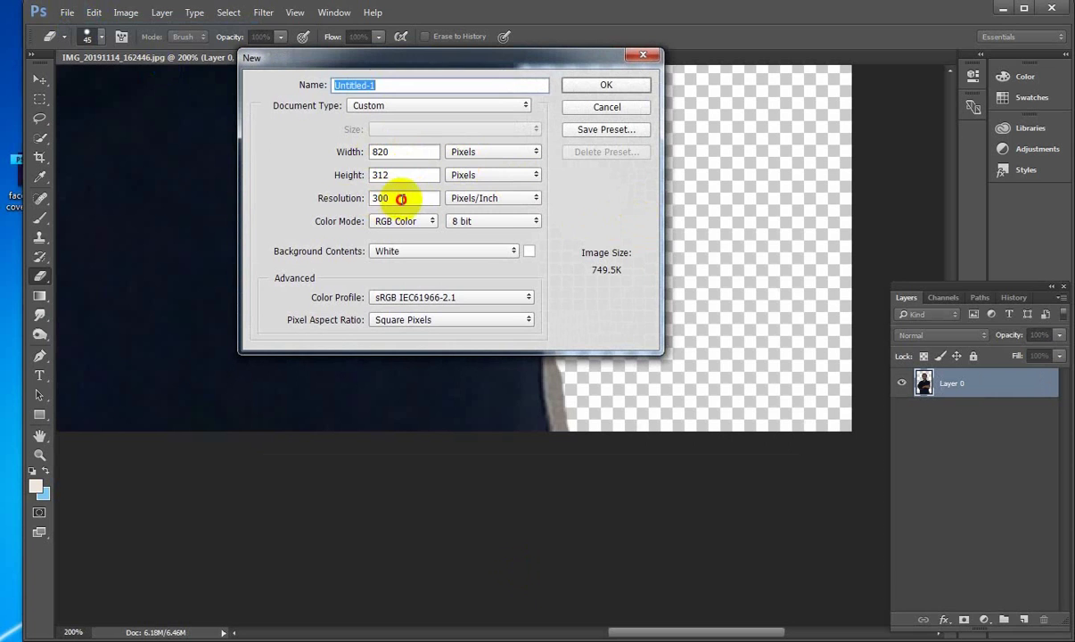
pyautogui.moveTo(403, 198); pyautogui.dragTo(341, 216)
pyautogui.write('72')
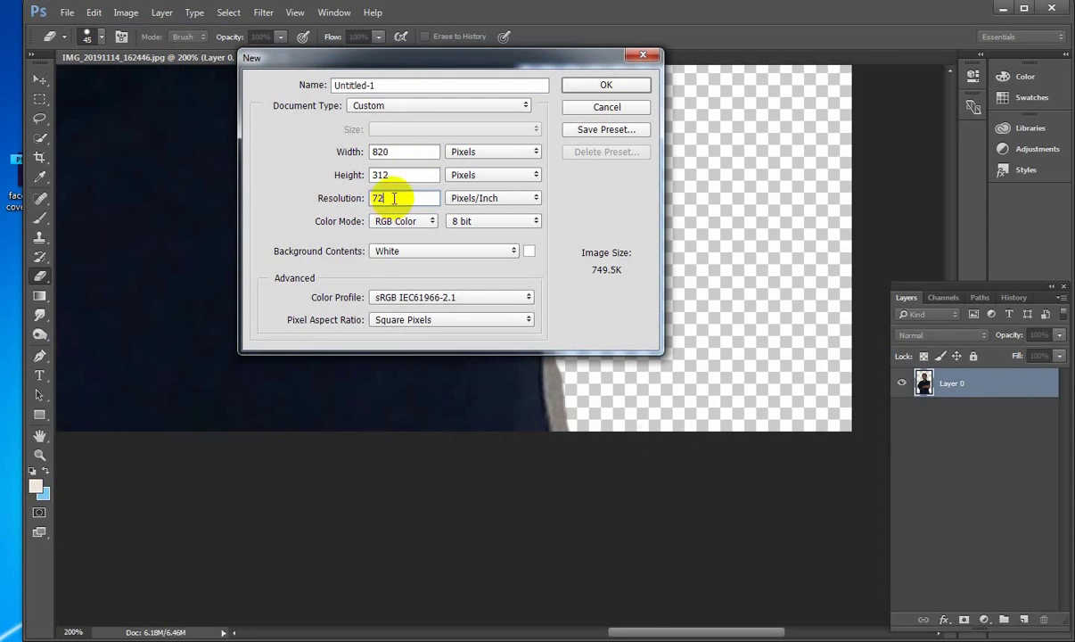
pyautogui.moveTo(389, 198); pyautogui.dragTo(370, 197)
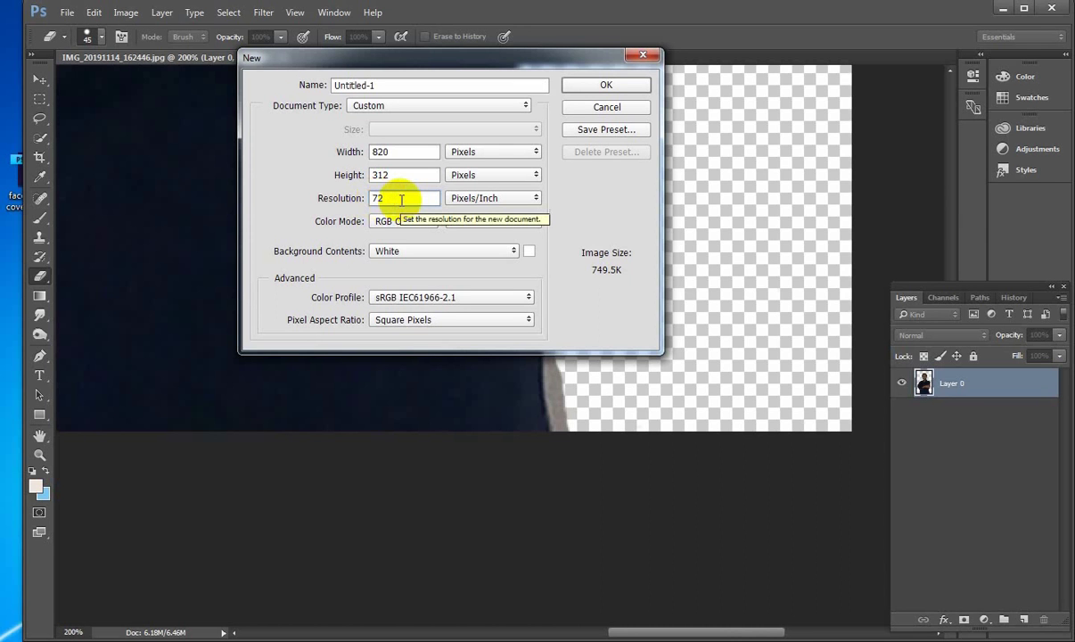
pyautogui.click(623, 87)
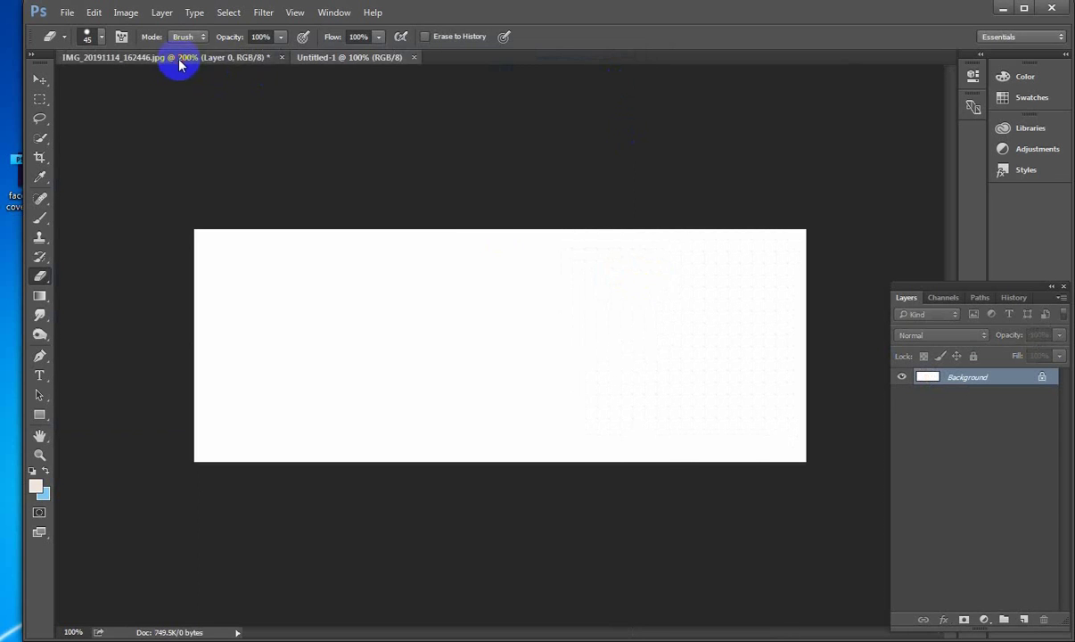
# - Move the portrait cutout from the photo document into the blank cover document and position it on the canvas
pyautogui.click(178, 57)
pyautogui.click(40, 80)
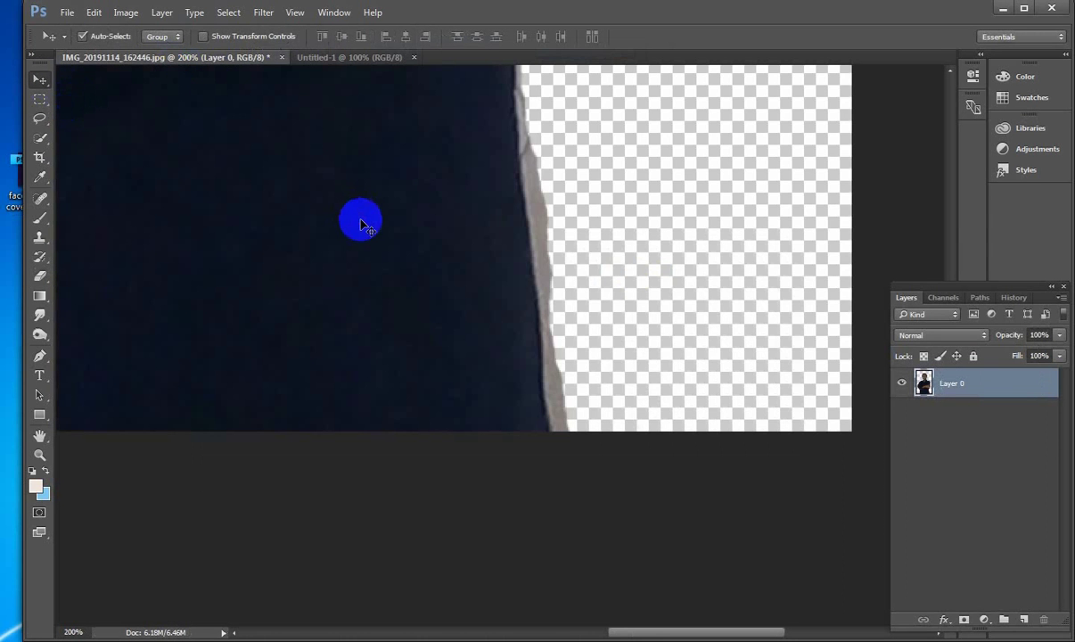
pyautogui.press('ctrl')
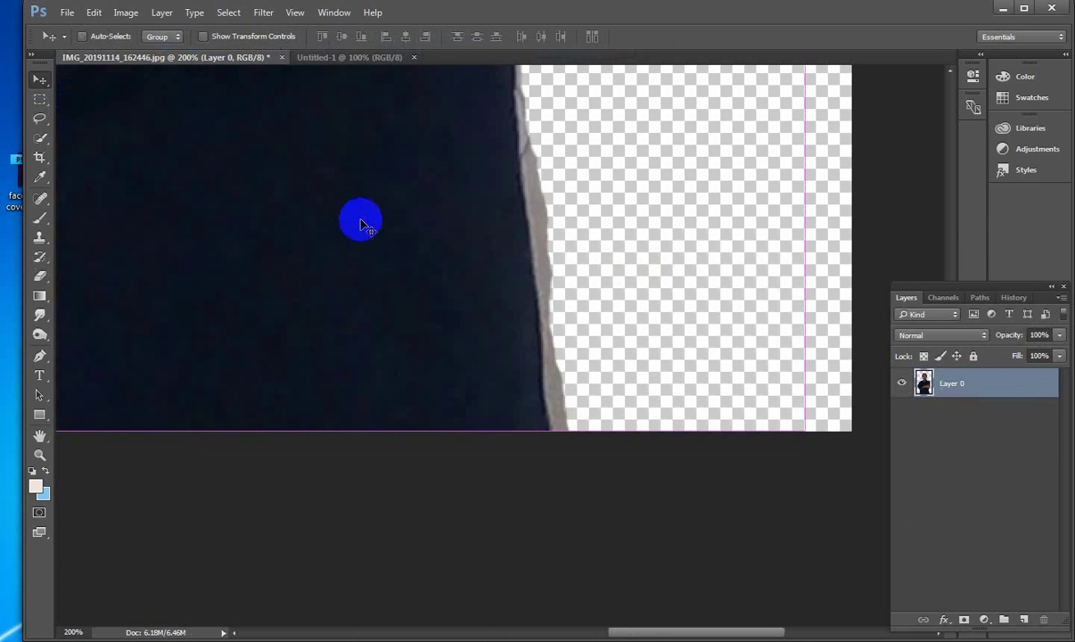
pyautogui.hotkey('ctrl', '0')
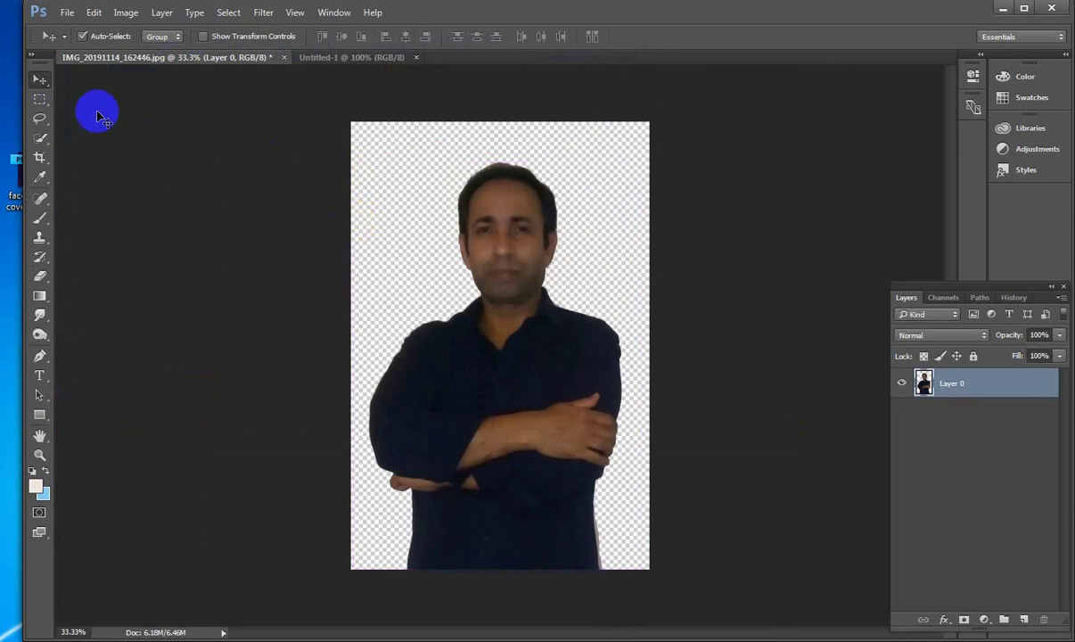
pyautogui.moveTo(504, 314)
pyautogui.mouseDown()
pyautogui.moveTo(346, 103)
pyautogui.moveTo(345, 60)
pyautogui.moveTo(509, 334)
pyautogui.mouseUp()
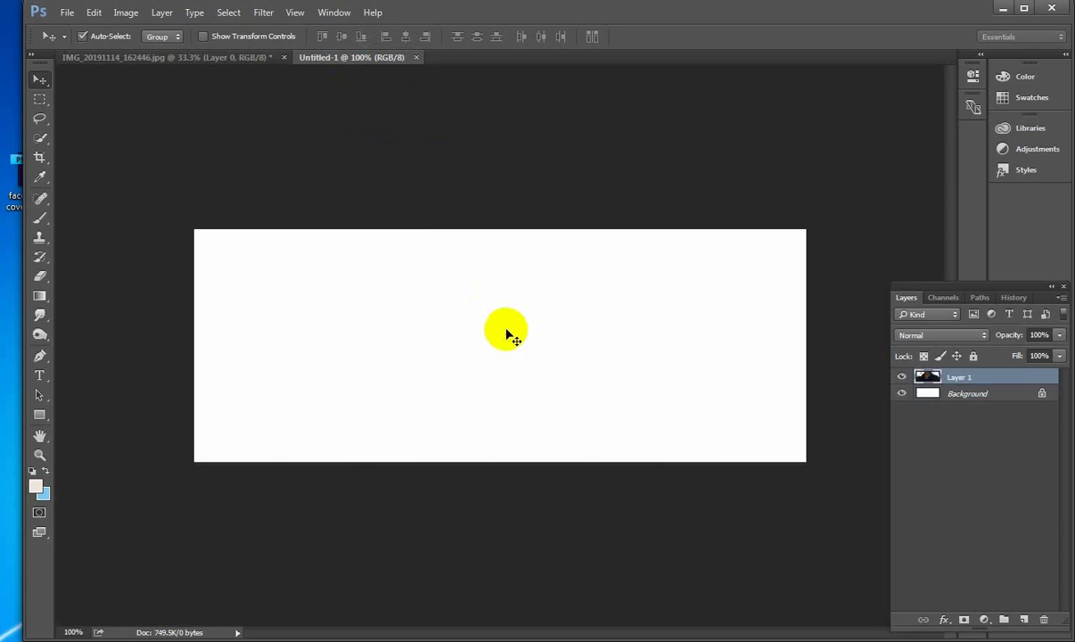
pyautogui.moveTo(522, 427); pyautogui.dragTo(510, 307)
# - Free Transform the portrait layer, scaling it down proportionally to about 34% and moving it into the right half of the cover
pyautogui.press('ctrl')
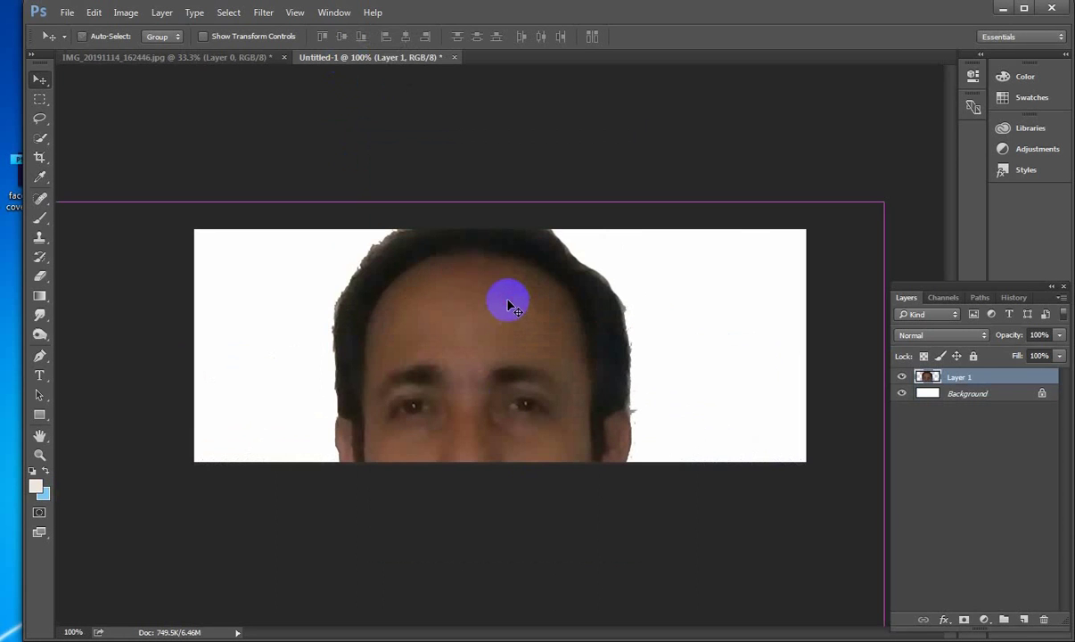
pyautogui.hotkey('ctrl', 't')
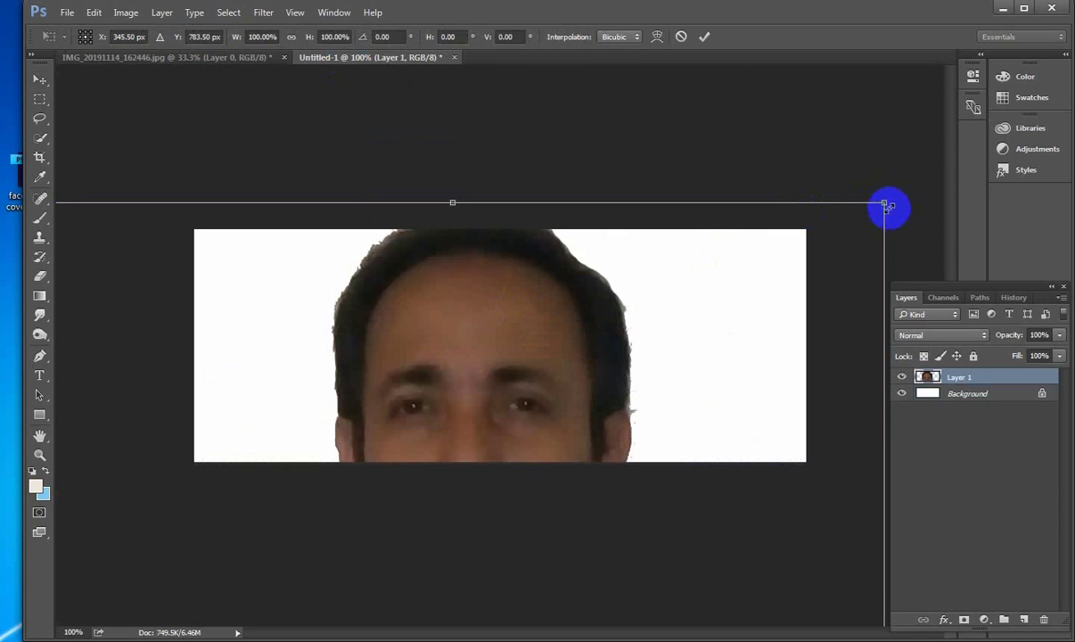
pyautogui.moveTo(883, 206); pyautogui.dragTo(725, 424)
pyautogui.moveTo(501, 448); pyautogui.dragTo(580, 294)
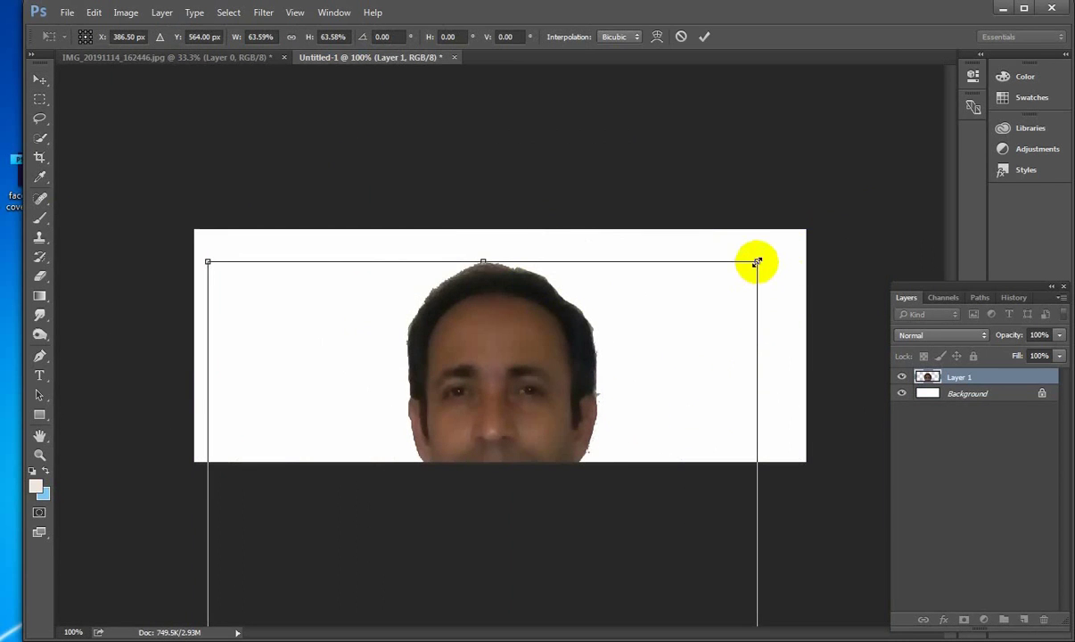
pyautogui.moveTo(755, 258)
pyautogui.mouseDown()
pyautogui.moveTo(720, 250)
pyautogui.moveTo(451, 260)
pyautogui.moveTo(812, 233)
pyautogui.moveTo(666, 351)
pyautogui.moveTo(568, 286)
pyautogui.moveTo(614, 245)
pyautogui.moveTo(719, 237)
pyautogui.moveTo(756, 260)
pyautogui.mouseUp()
pyautogui.moveTo(756, 261); pyautogui.dragTo(647, 463)
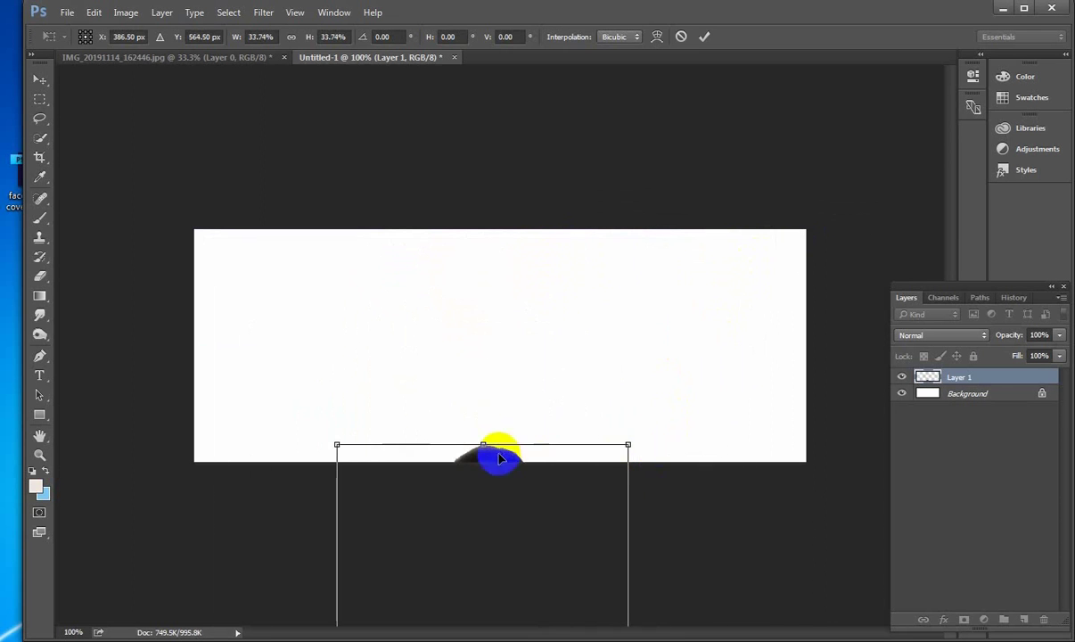
pyautogui.moveTo(496, 456); pyautogui.dragTo(658, 219)
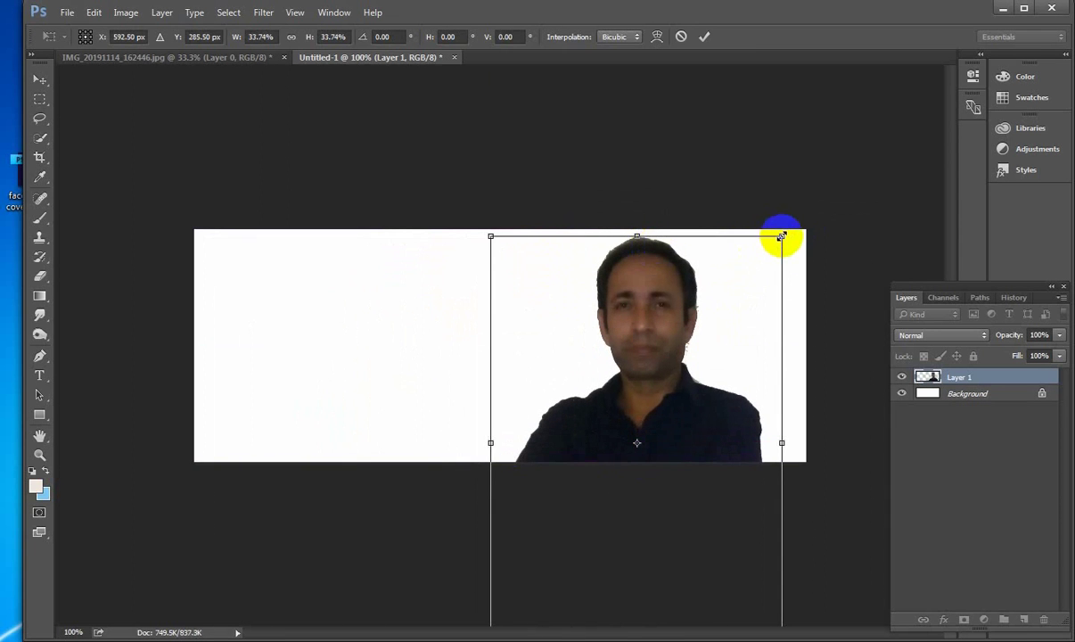
# - Reduce the portrait to about 19.5% of its original size, place it at the cover's right edge and apply Auto Contrast
pyautogui.moveTo(782, 236); pyautogui.dragTo(718, 356)
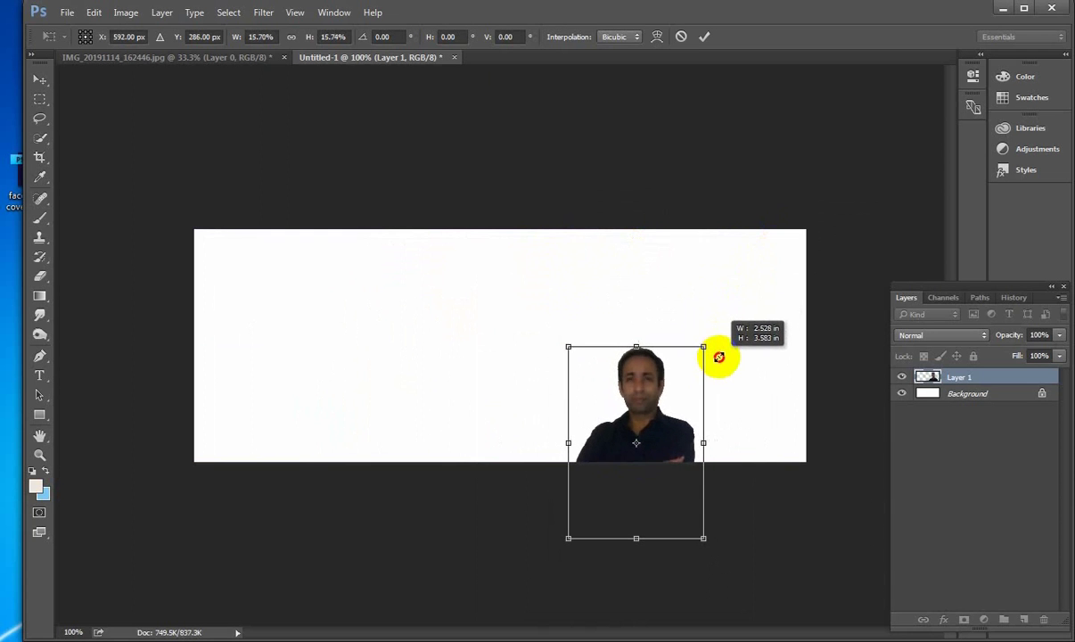
pyautogui.moveTo(640, 392); pyautogui.dragTo(709, 323)
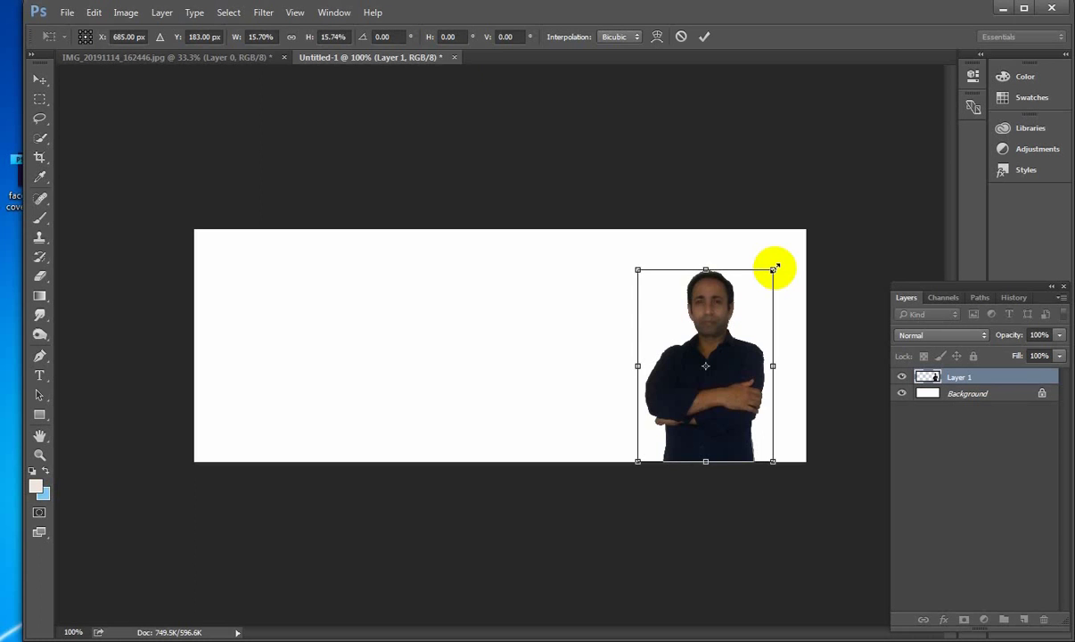
pyautogui.moveTo(774, 267); pyautogui.dragTo(806, 243)
pyautogui.moveTo(737, 345)
pyautogui.mouseDown()
pyautogui.moveTo(736, 329)
pyautogui.moveTo(737, 342)
pyautogui.mouseUp()
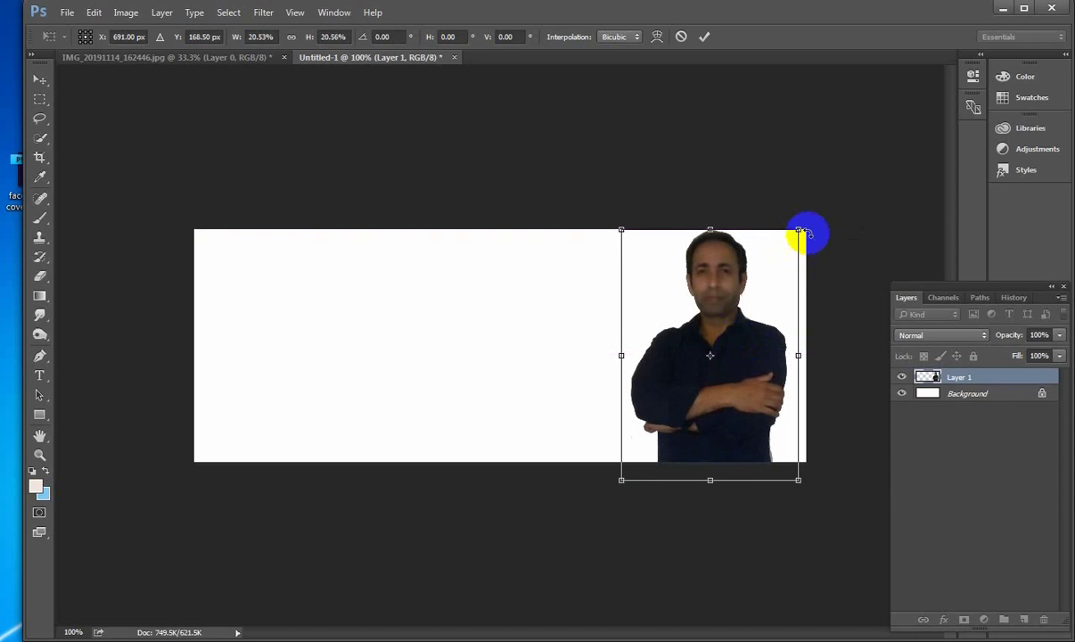
pyautogui.moveTo(797, 231); pyautogui.dragTo(792, 236)
pyautogui.moveTo(737, 349)
pyautogui.mouseDown()
pyautogui.moveTo(759, 343)
pyautogui.moveTo(758, 353)
pyautogui.mouseUp()
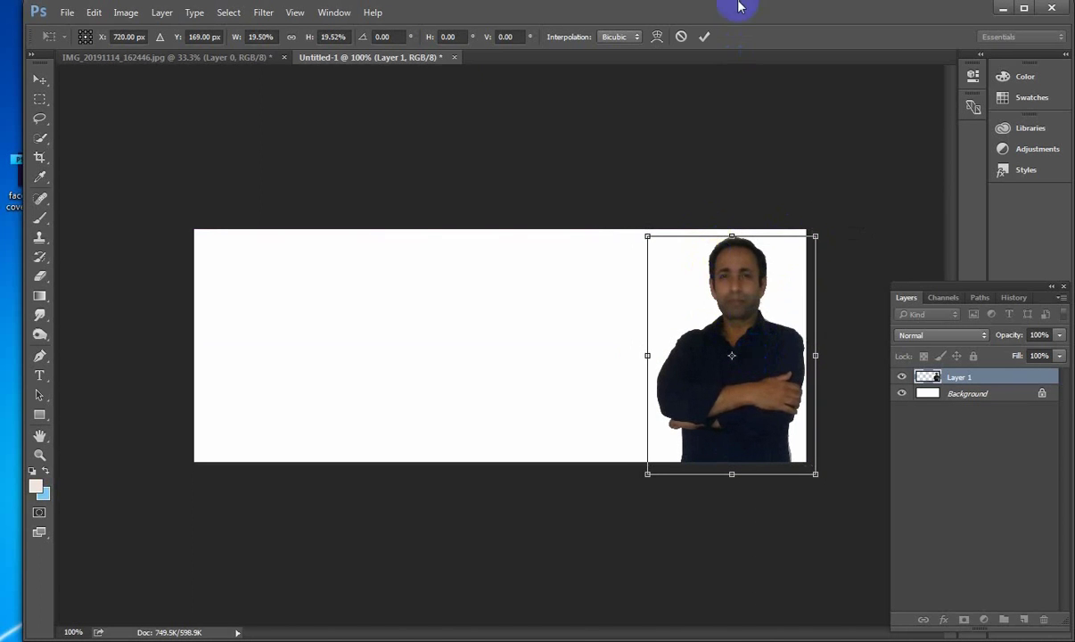
pyautogui.click(703, 37)
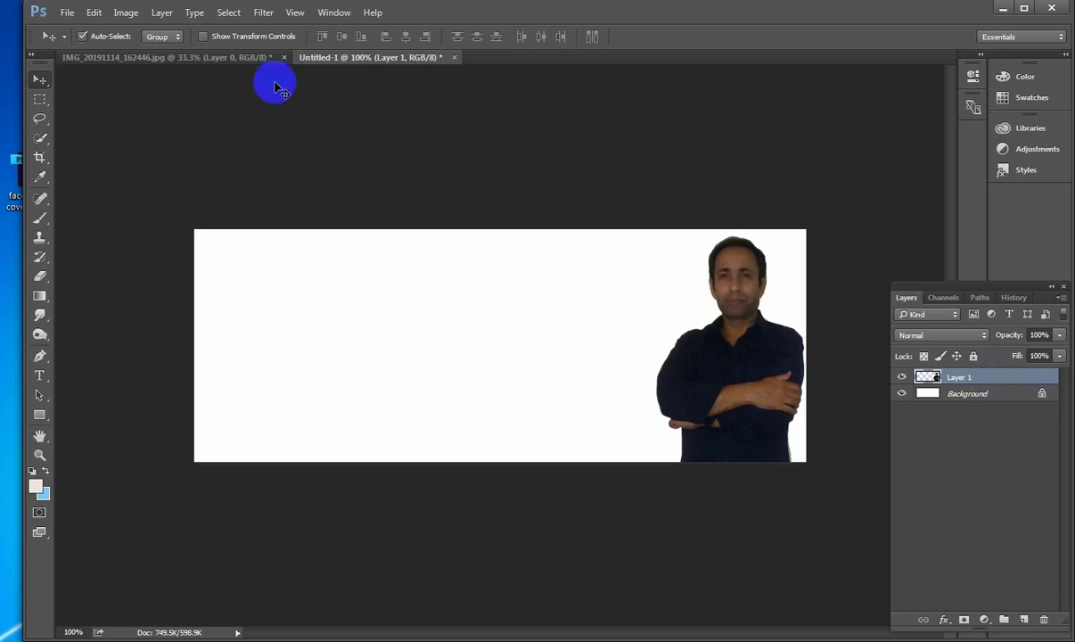
pyautogui.click(125, 13)
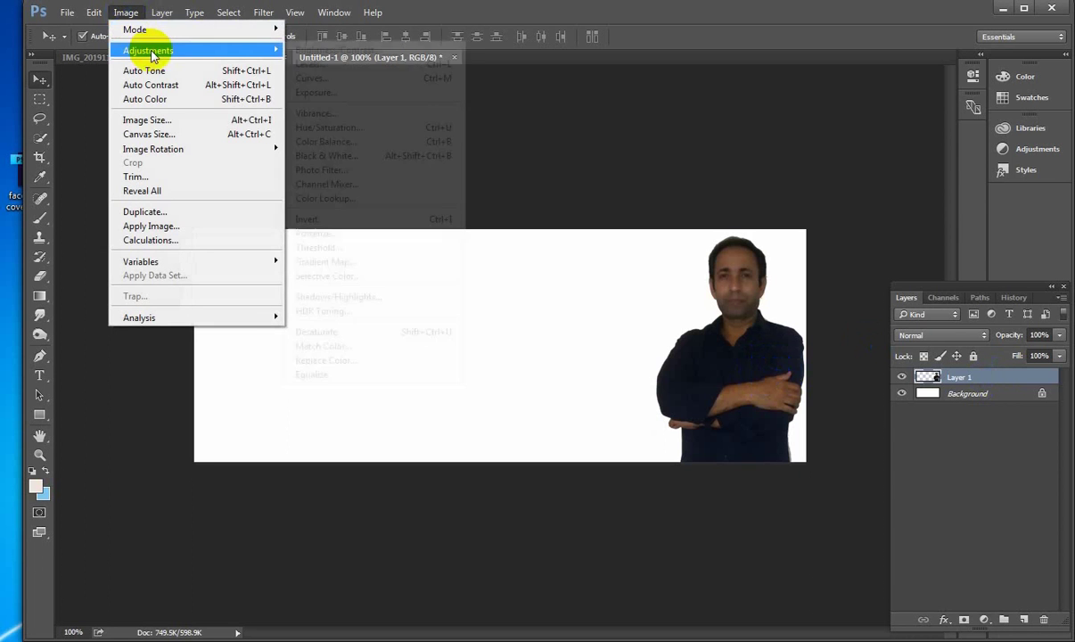
pyautogui.click(171, 86)
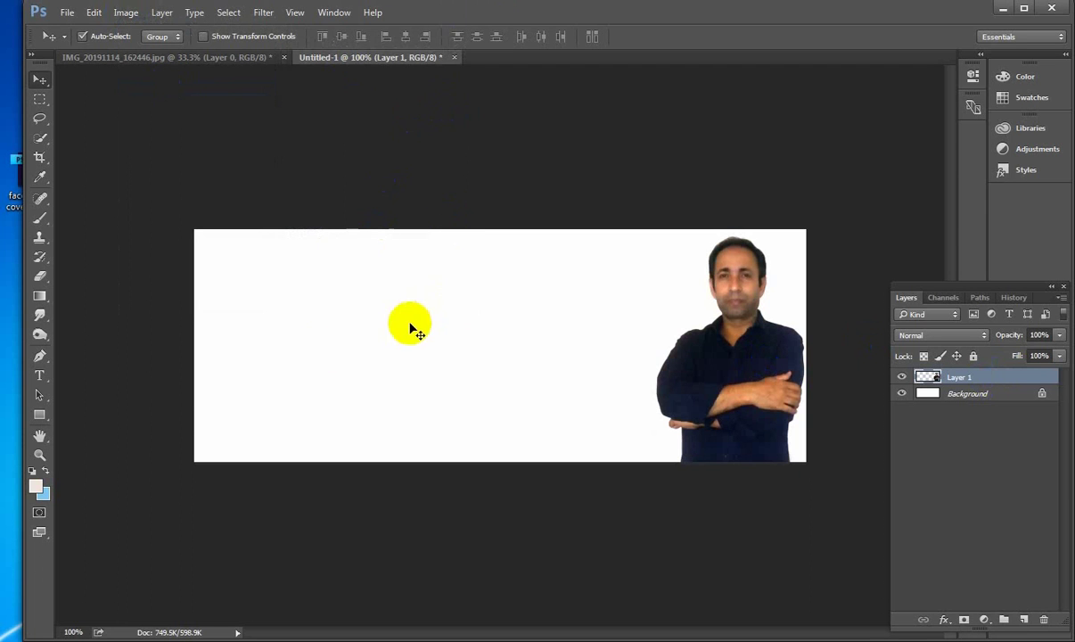
# - Draw a rectangle about 818 × 313 px covering the whole canvas and fill it with bright green
pyautogui.click(41, 416)
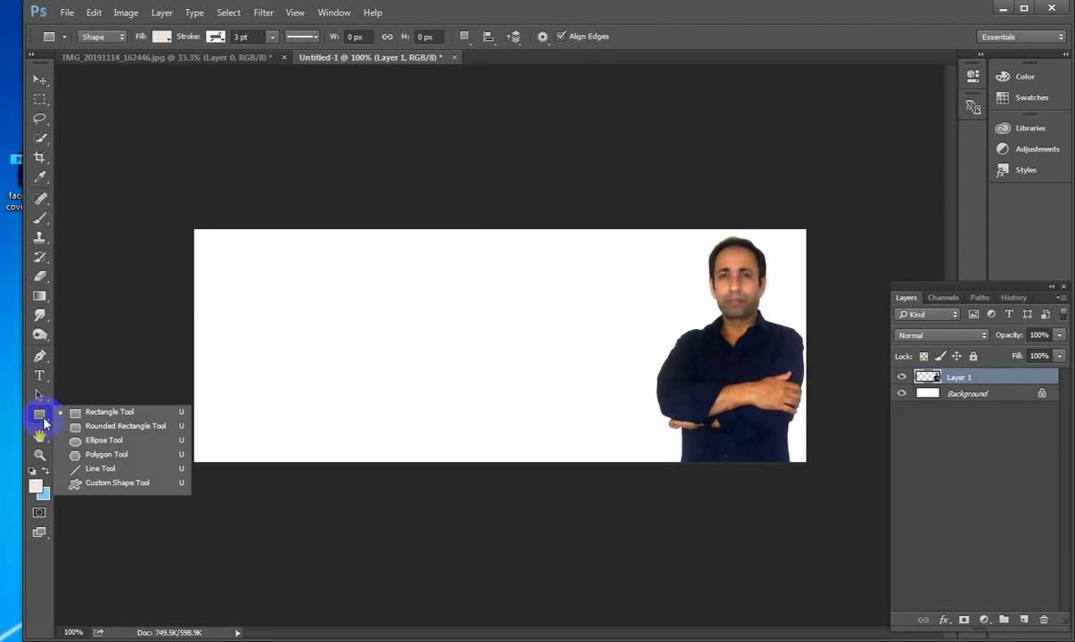
pyautogui.click(136, 415)
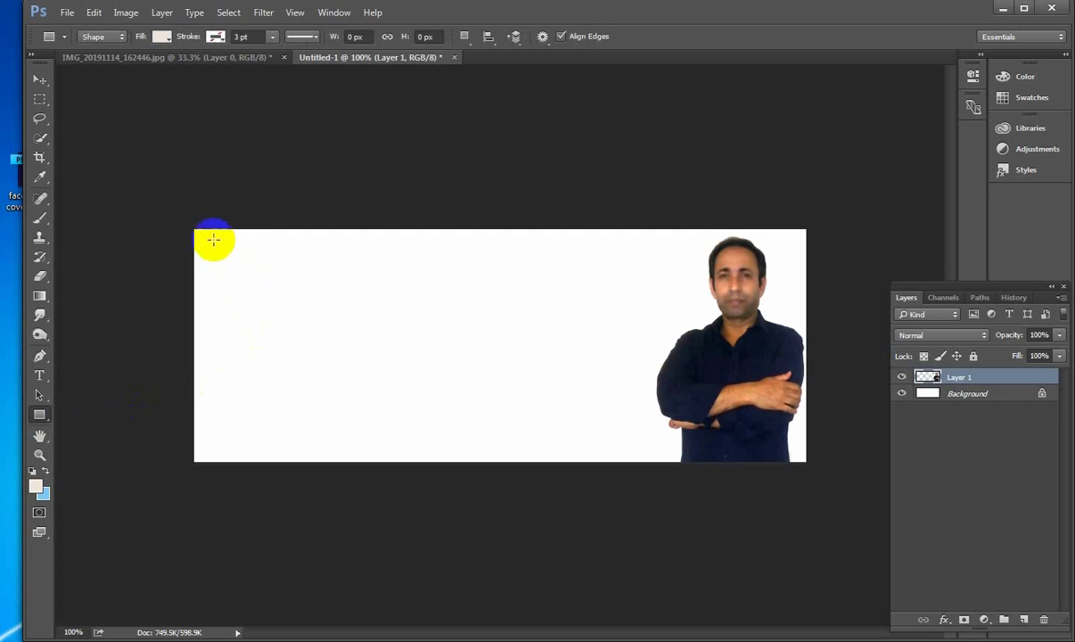
pyautogui.moveTo(195, 230); pyautogui.dragTo(804, 461)
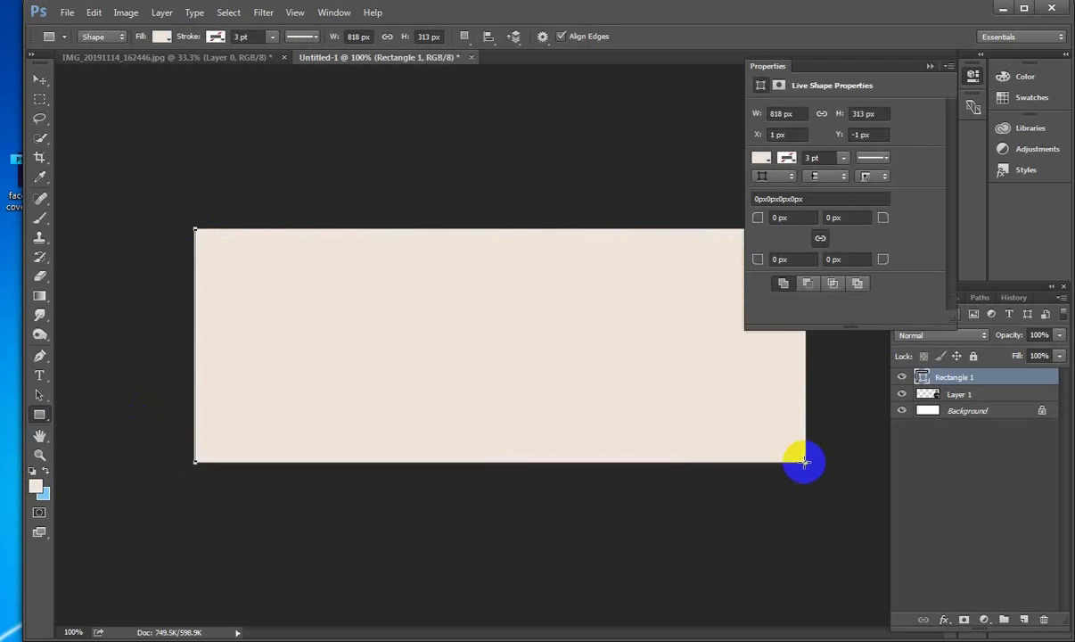
pyautogui.click(927, 66)
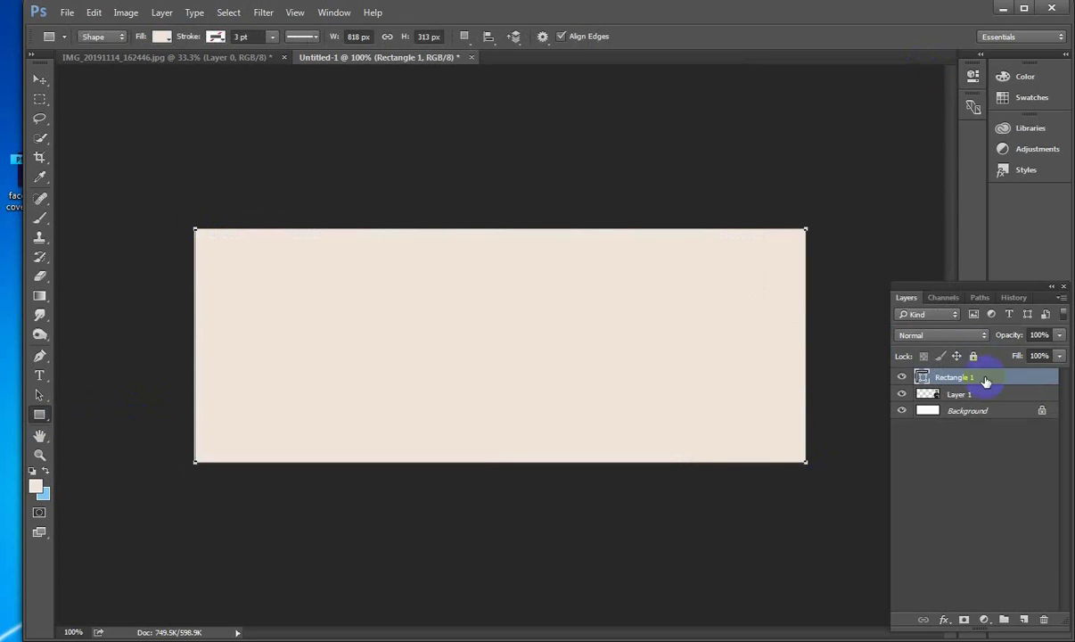
pyautogui.doubleClick(925, 380)
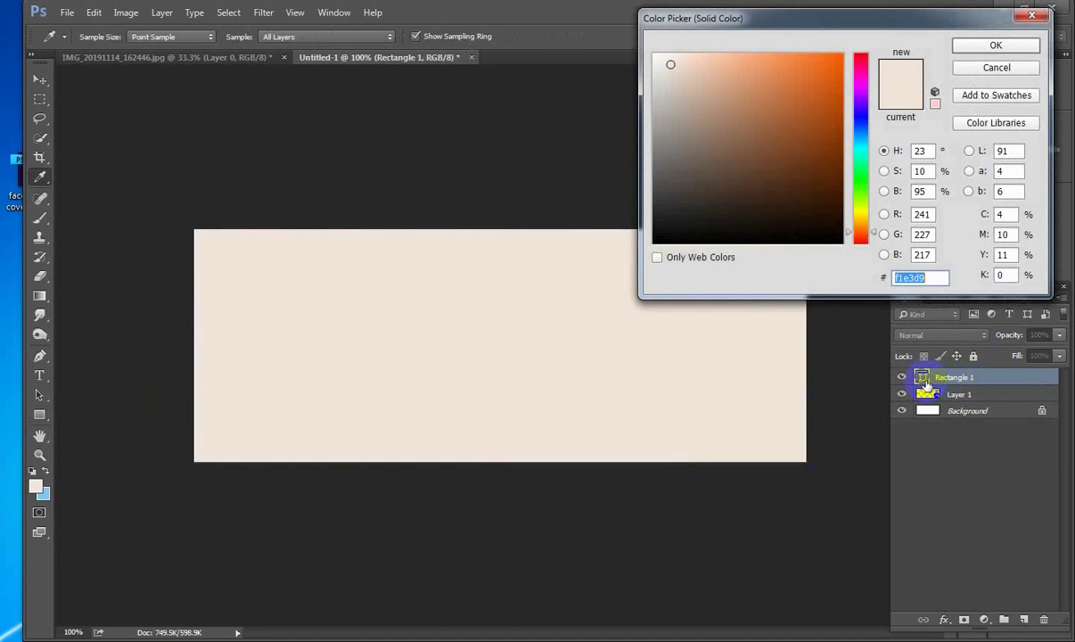
pyautogui.click(862, 187)
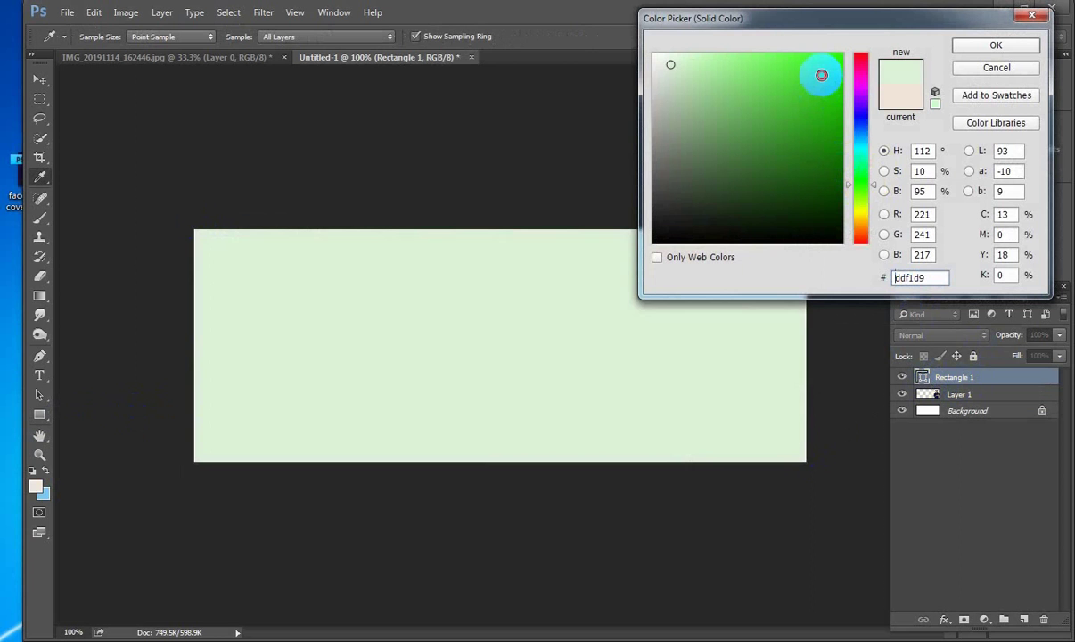
pyautogui.click(824, 74)
pyautogui.click(994, 44)
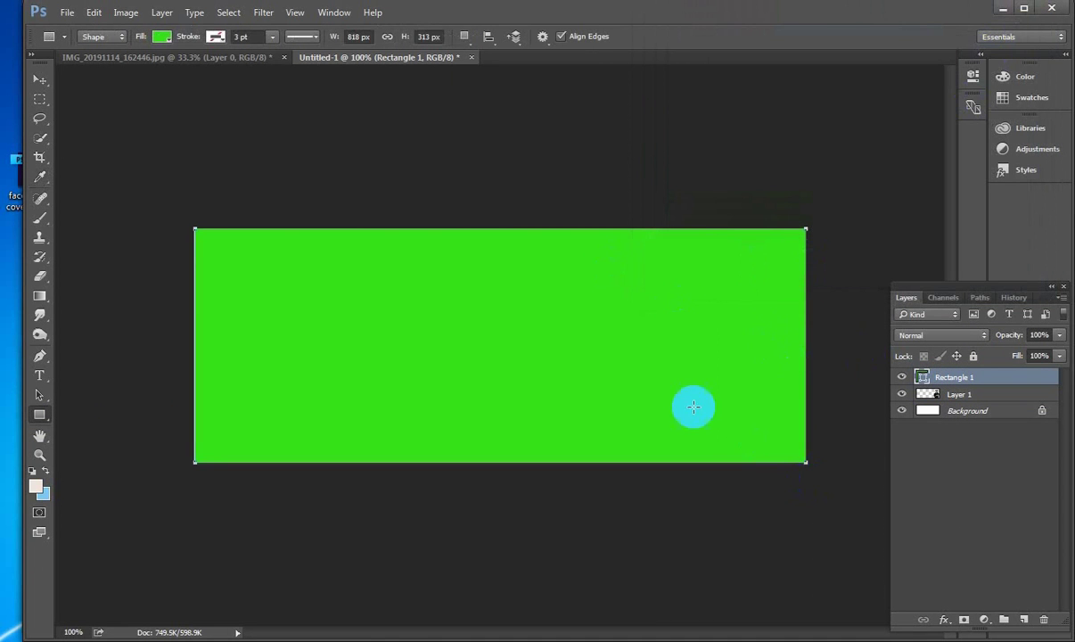
# - Stretch the green rectangle slightly past all four canvas edges and place it beneath the portrait layer
pyautogui.click(40, 79)
pyautogui.click(506, 329)
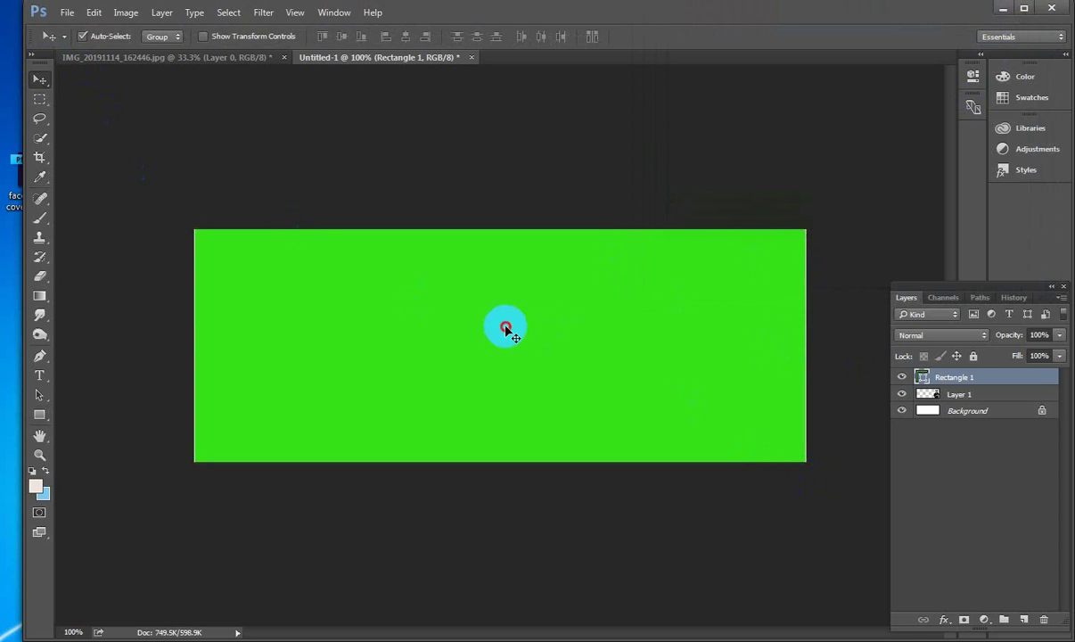
pyautogui.press('ctrl')
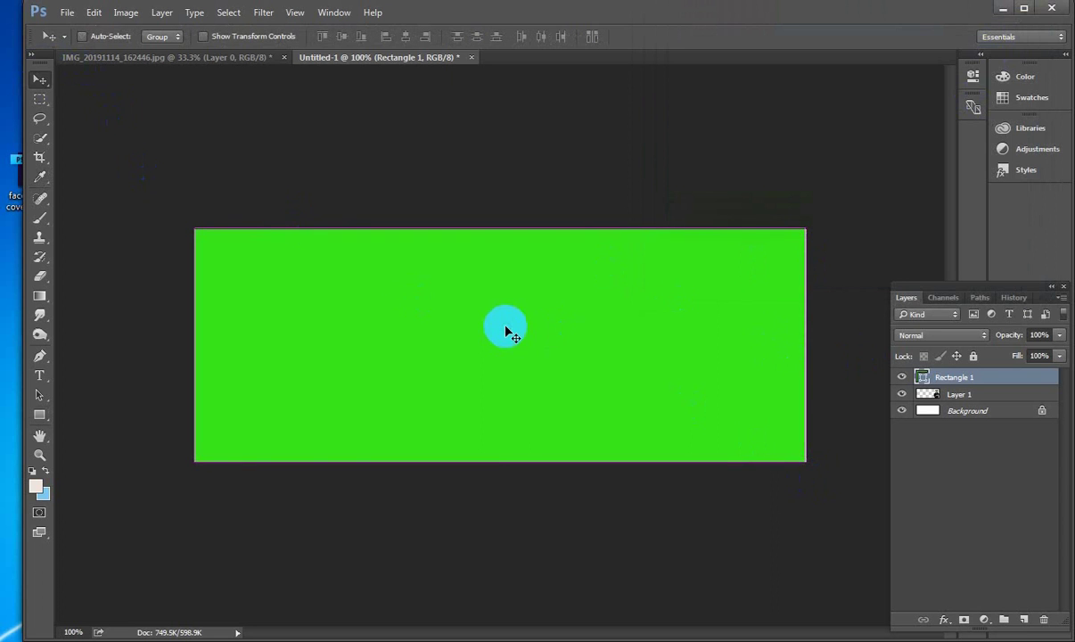
pyautogui.hotkey('ctrl', 't')
pyautogui.moveTo(807, 357); pyautogui.dragTo(814, 347)
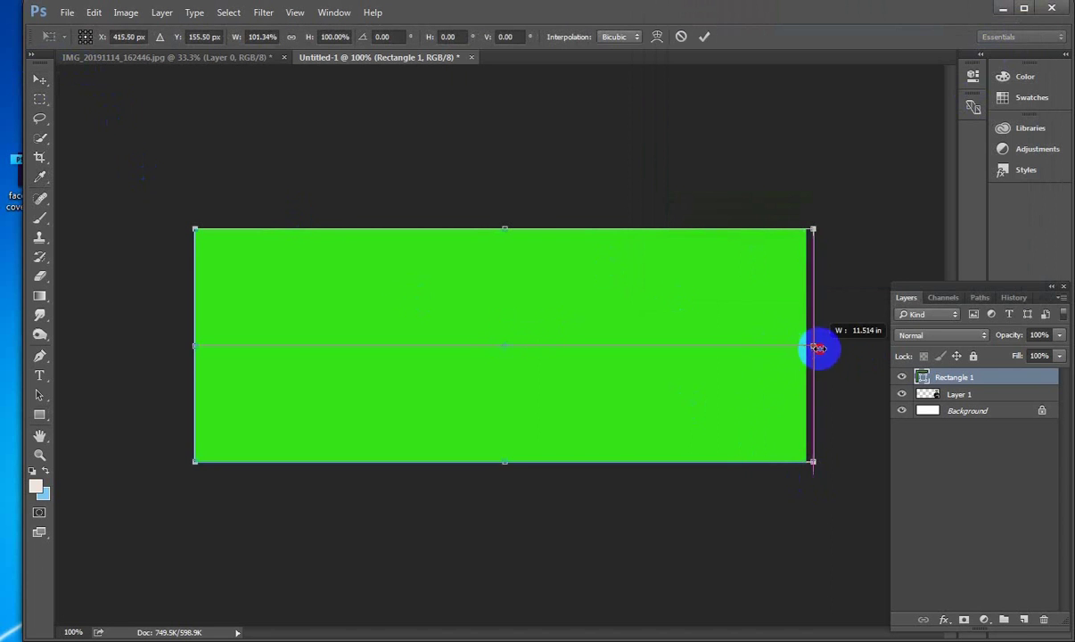
pyautogui.moveTo(191, 346); pyautogui.dragTo(177, 346)
pyautogui.moveTo(497, 227); pyautogui.dragTo(497, 216)
pyautogui.moveTo(498, 461); pyautogui.dragTo(496, 474)
pyautogui.click(704, 36)
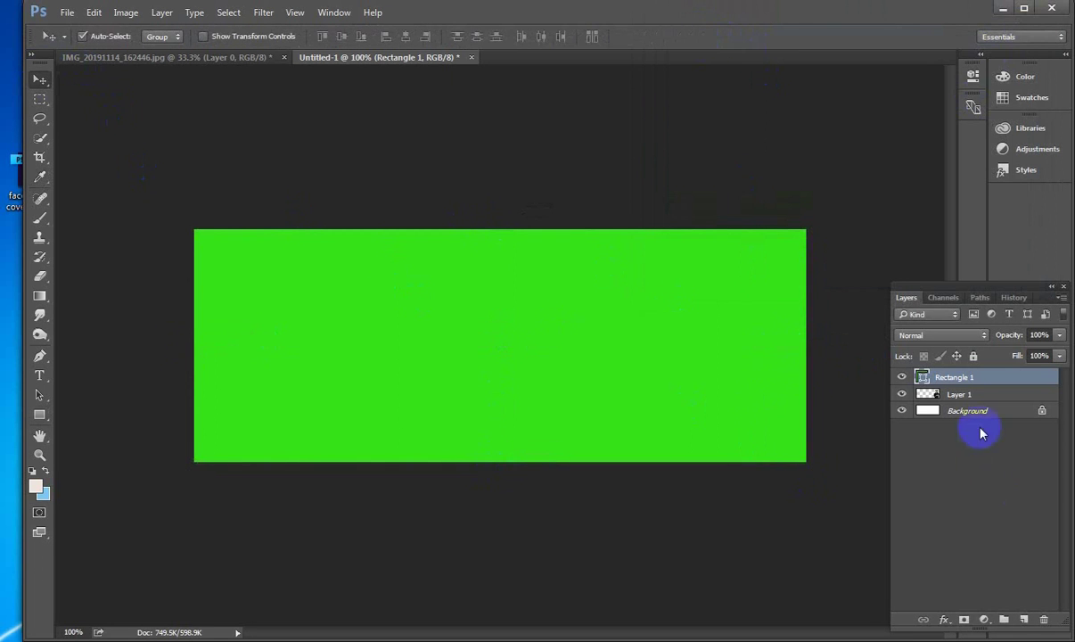
pyautogui.doubleClick(971, 378)
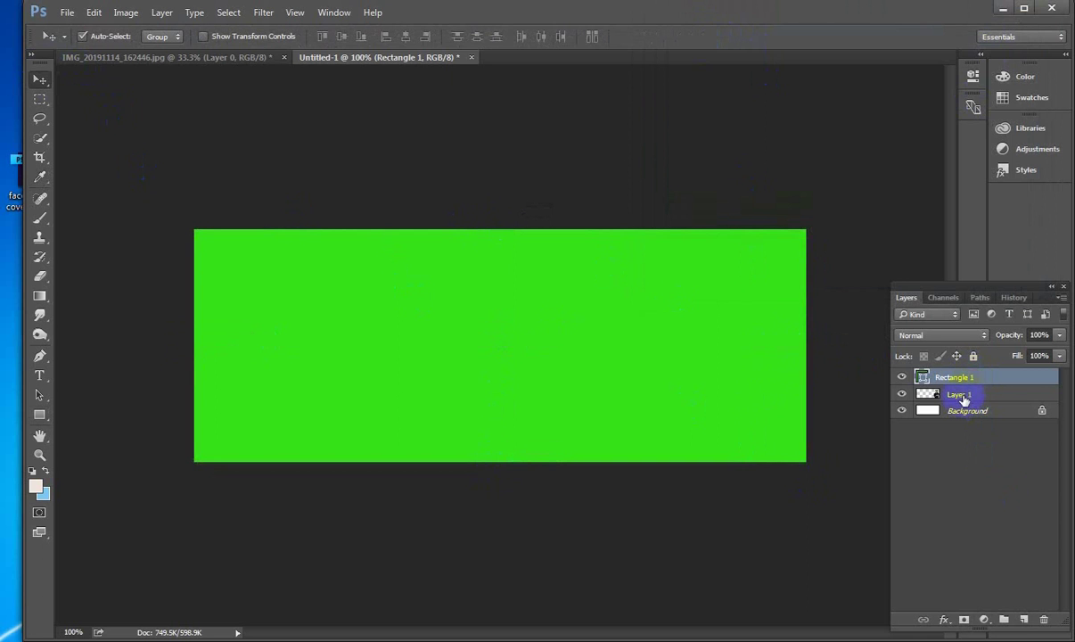
pyautogui.moveTo(966, 396); pyautogui.dragTo(970, 376)
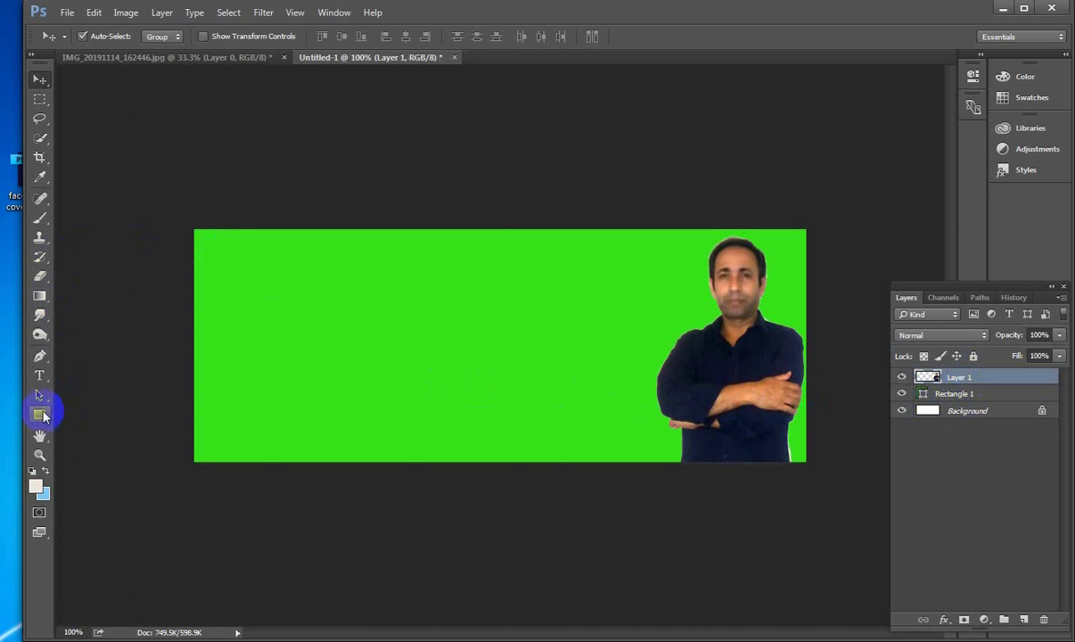
# - Draw a second rectangle about 417 × 68 px starting at the canvas's left edge, near the top of the cover
pyautogui.click(39, 414)
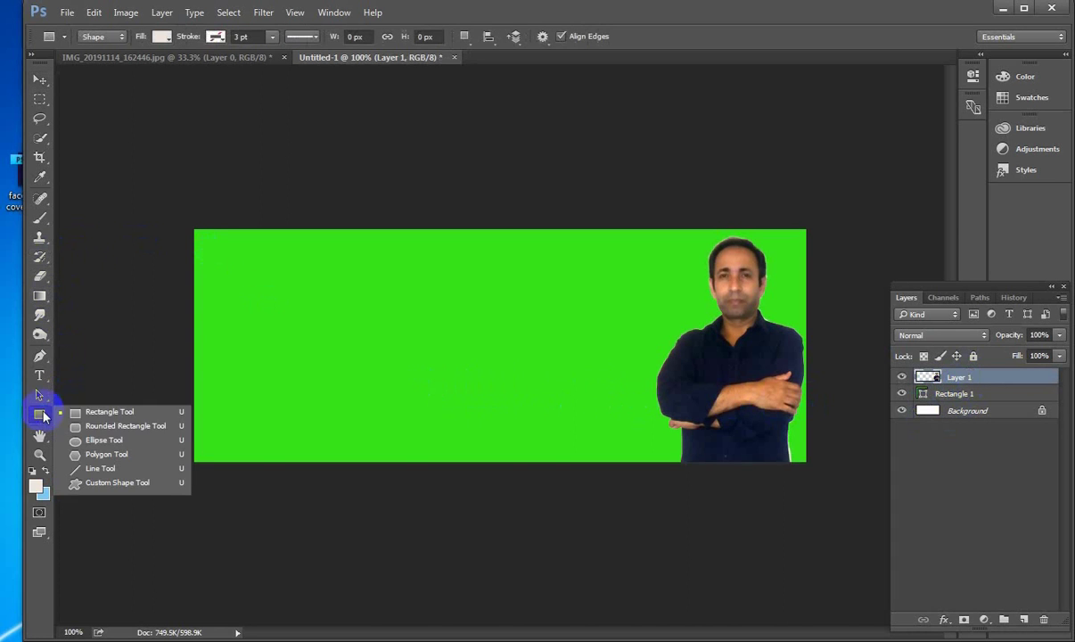
pyautogui.click(96, 412)
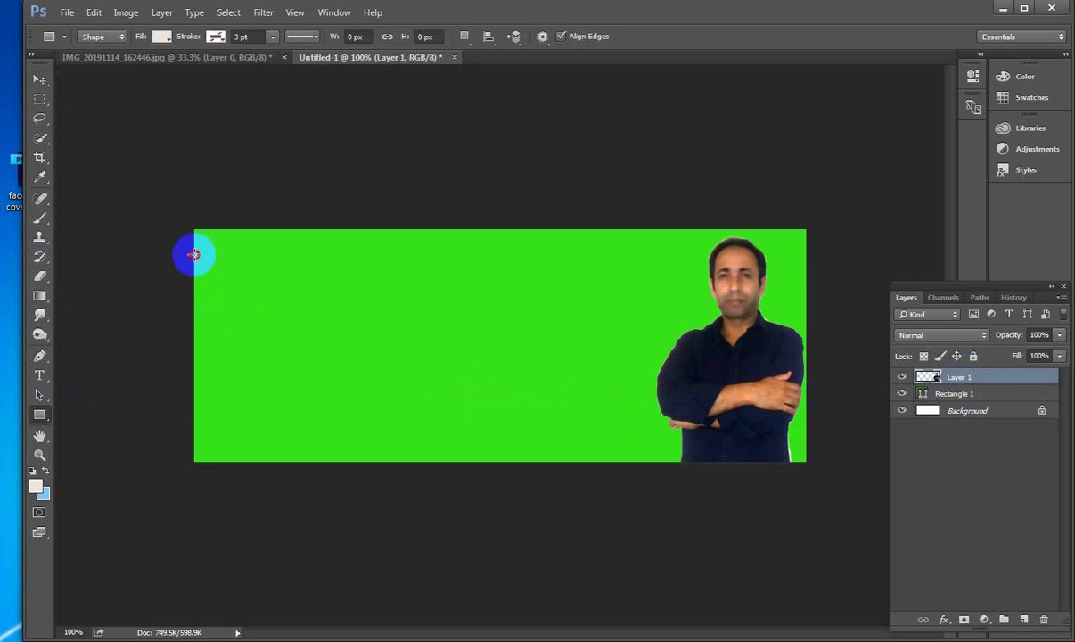
pyautogui.moveTo(193, 255); pyautogui.dragTo(505, 305)
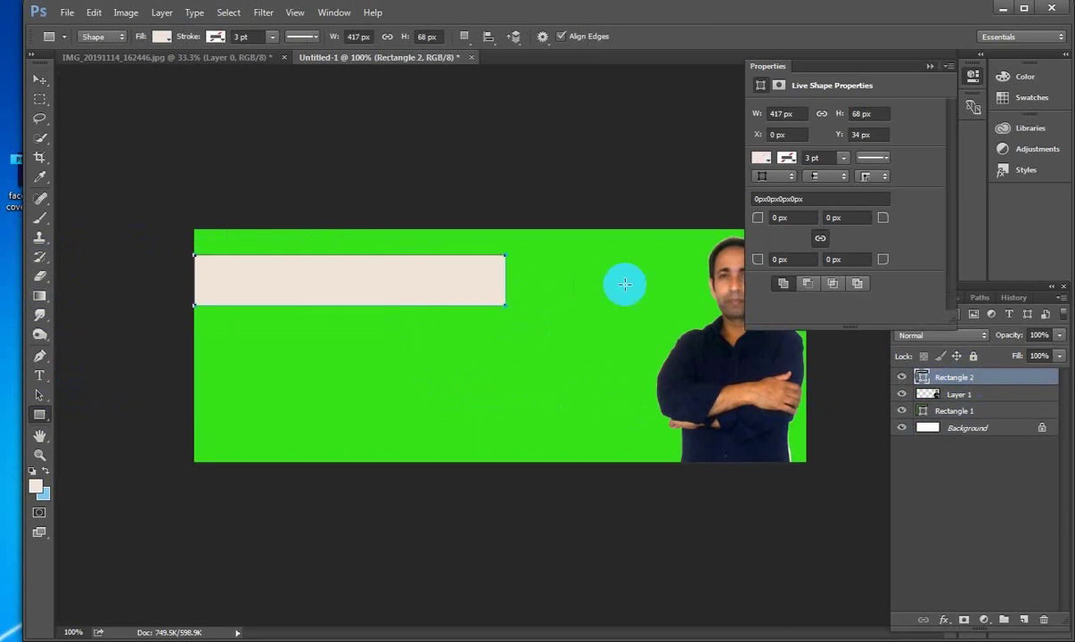
pyautogui.click(929, 66)
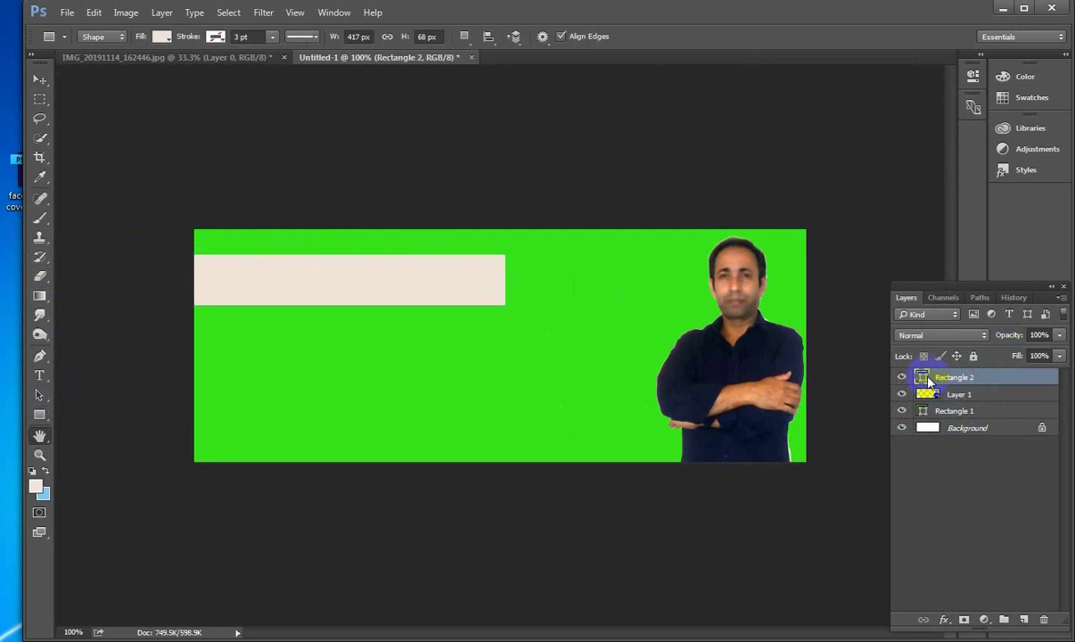
# - Change the fill of the second rectangle, near the top of the cover, to orange #de661a
pyautogui.doubleClick(927, 376)
pyautogui.click(815, 91)
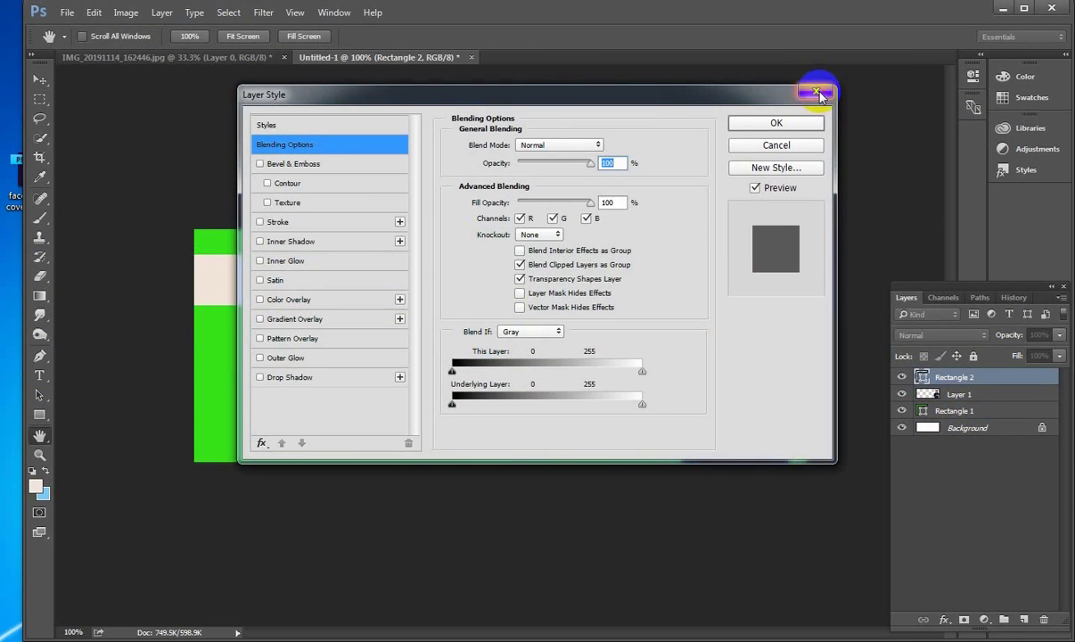
pyautogui.doubleClick(922, 377)
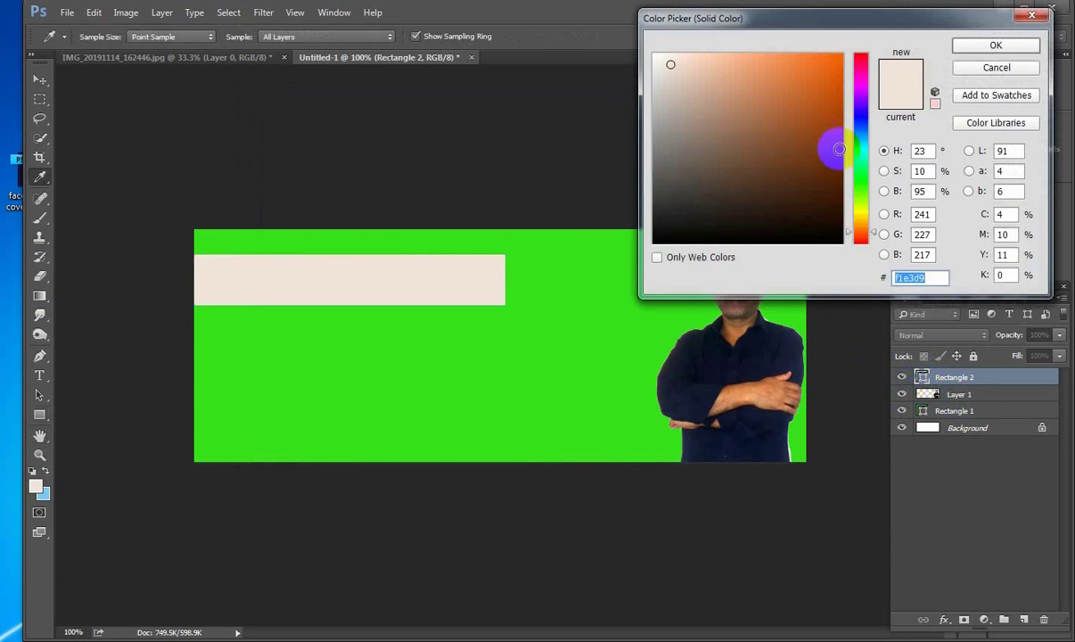
pyautogui.click(813, 76)
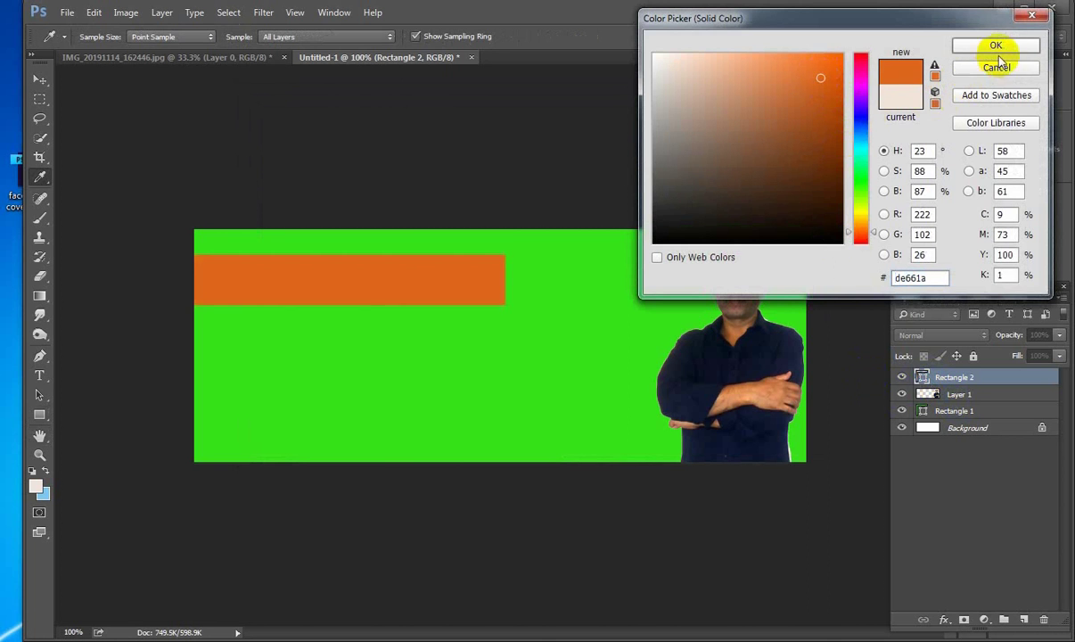
pyautogui.click(995, 45)
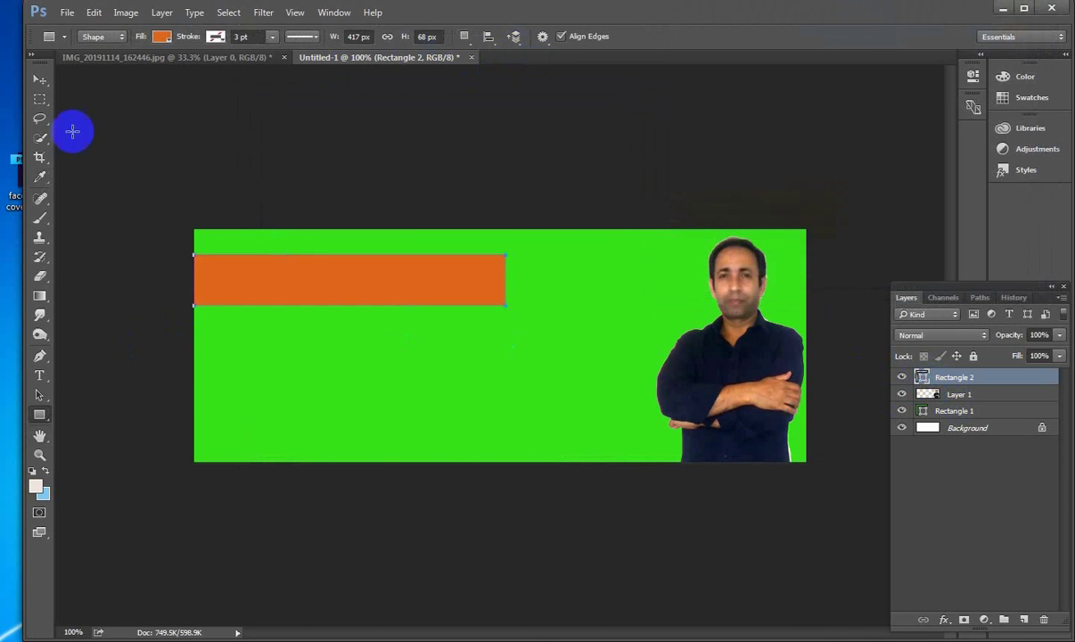
# - Add the text "Web designer and developer" over the orange rectangle in Myriad Pro Regular, 18 pt
pyautogui.click(42, 82)
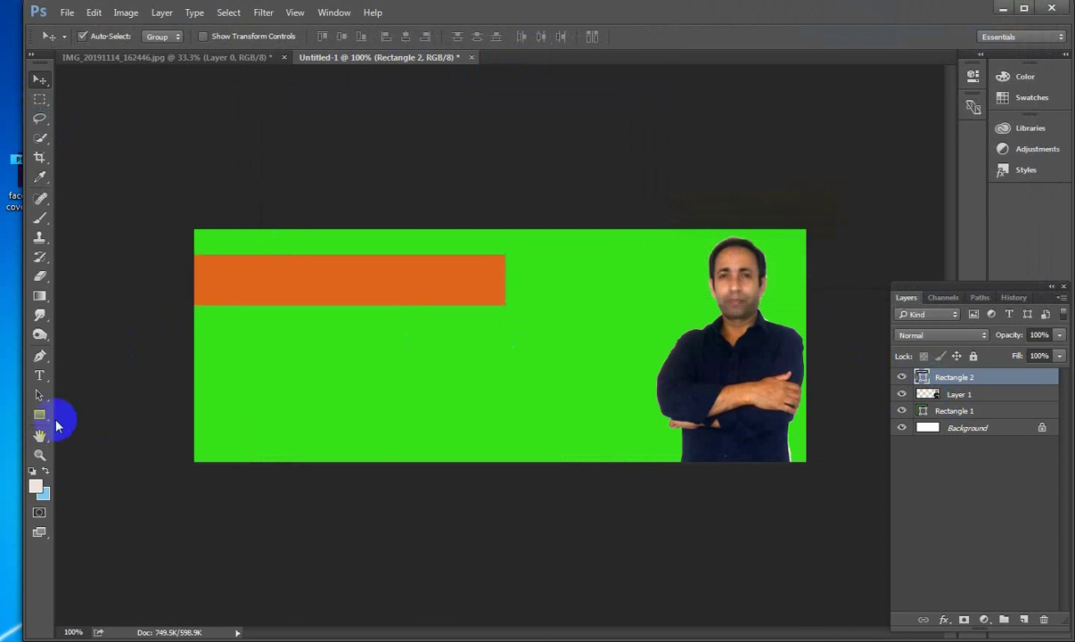
pyautogui.click(40, 375)
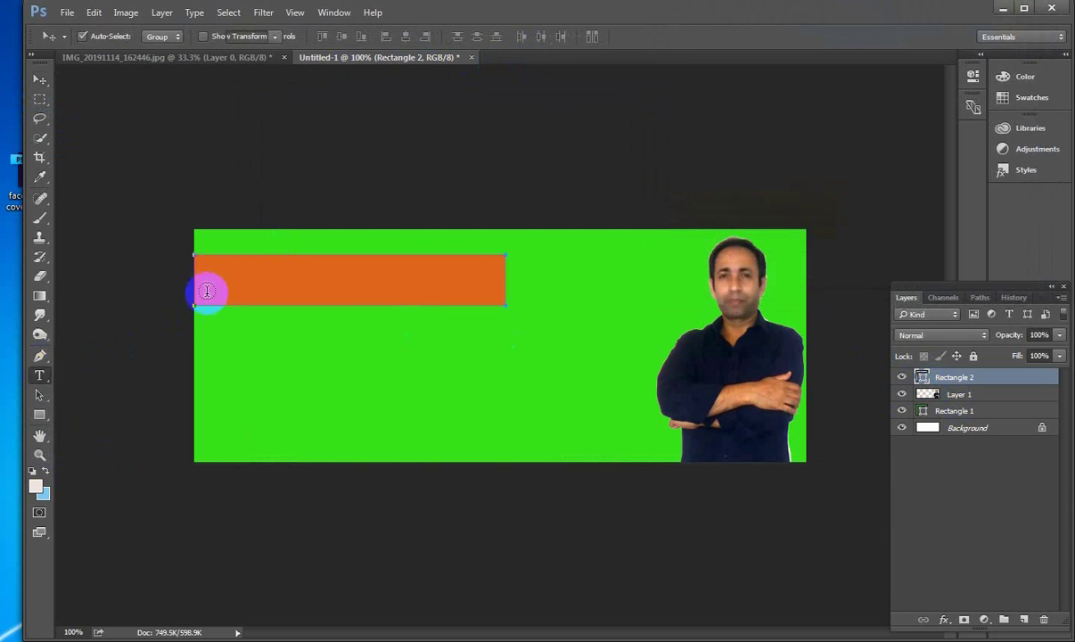
pyautogui.click(235, 271)
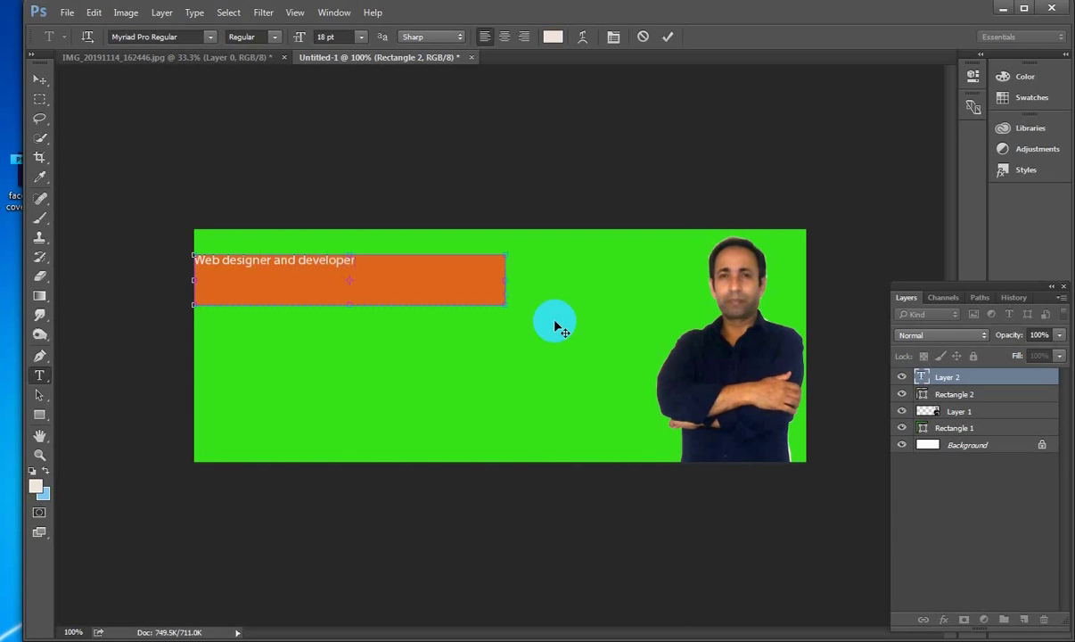
pyautogui.click(667, 36)
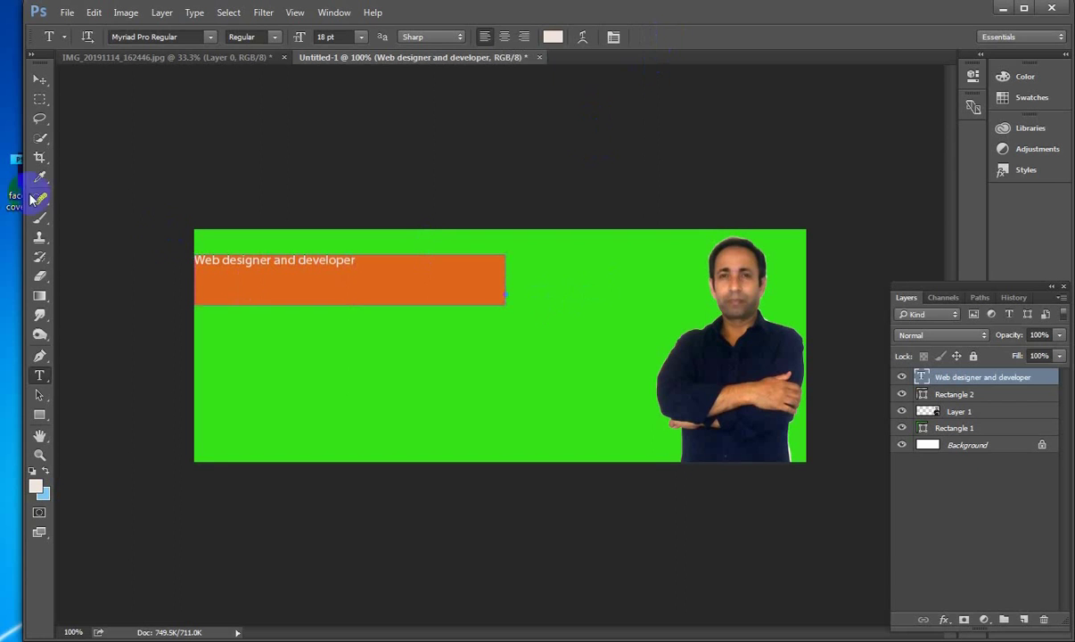
# - Enlarge the "Web designer and developer" text to about 135% and position it inside the orange banner
pyautogui.click(39, 79)
pyautogui.moveTo(268, 265); pyautogui.dragTo(287, 276)
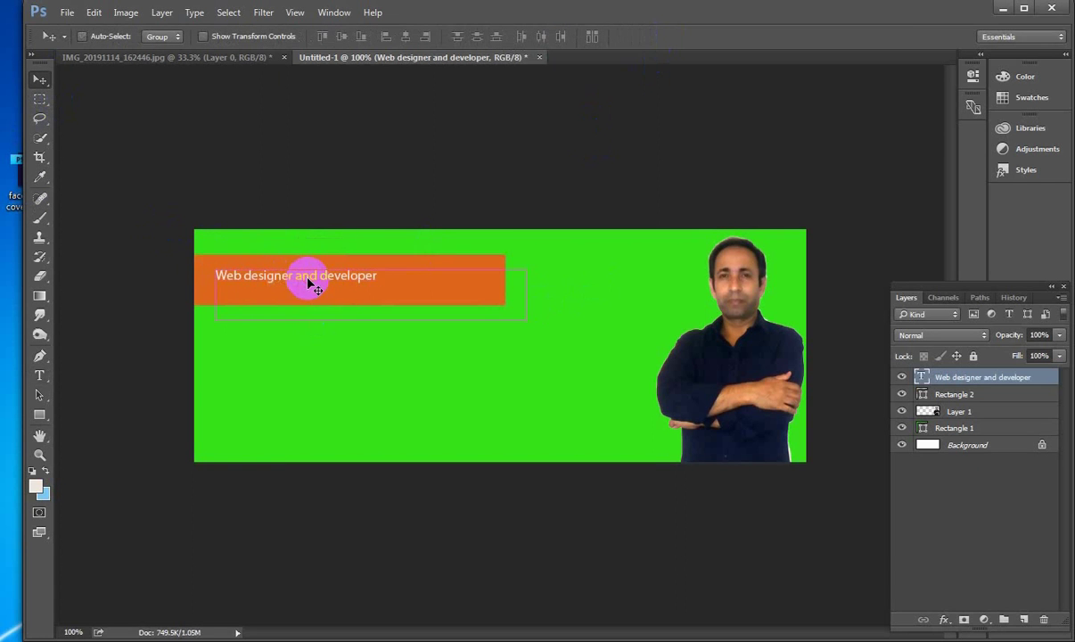
pyautogui.hotkey('ctrl', 't')
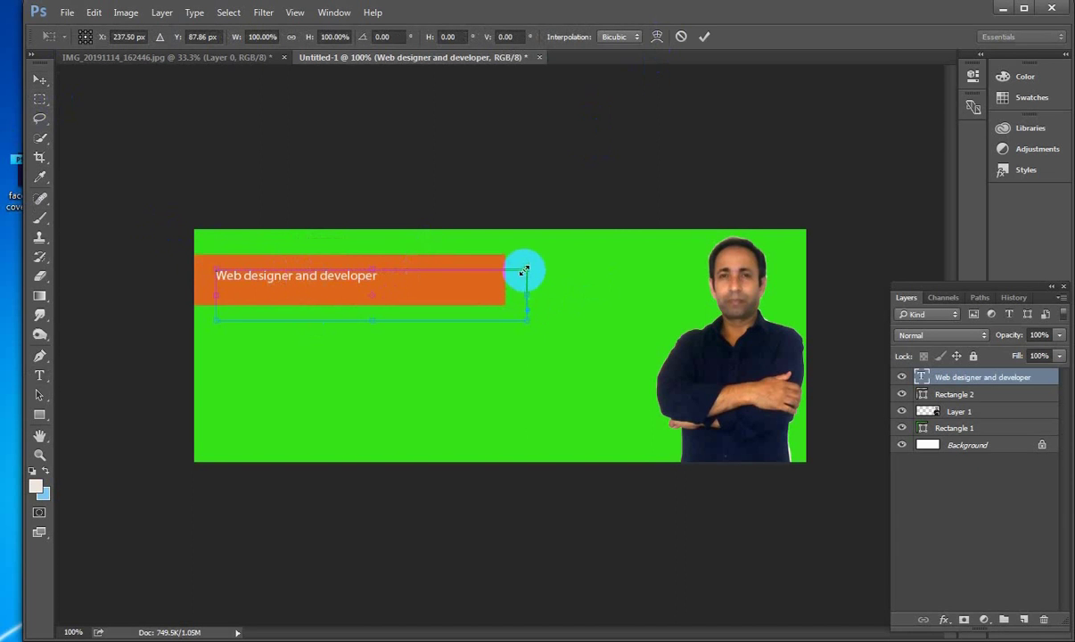
pyautogui.moveTo(526, 268); pyautogui.dragTo(581, 256)
pyautogui.click(704, 36)
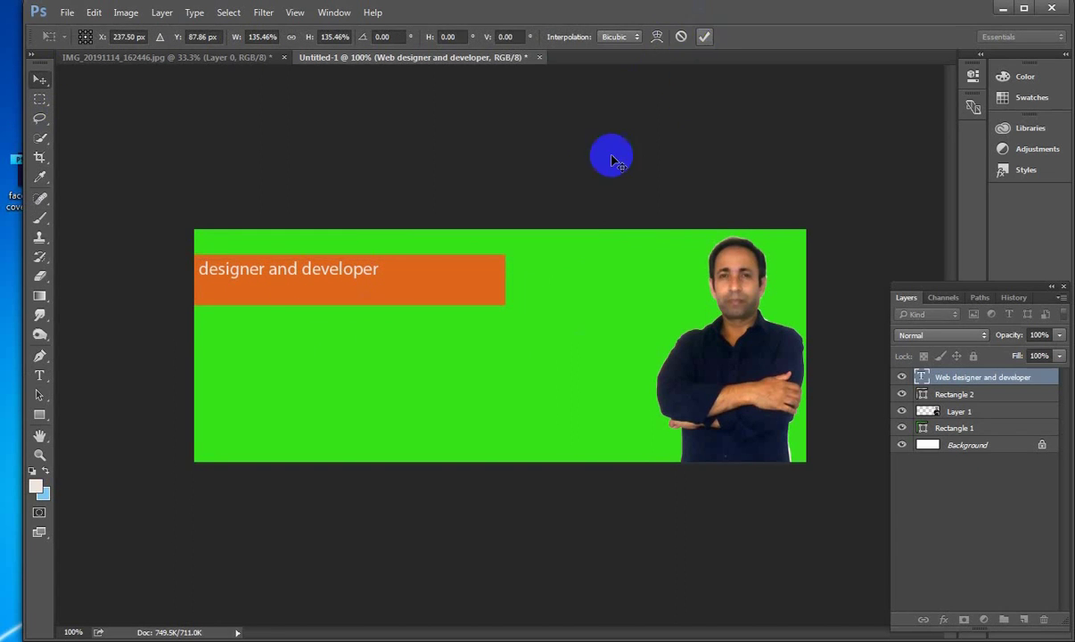
pyautogui.moveTo(258, 284); pyautogui.dragTo(313, 287)
# - Set the "Web designer and developer" text to 30 pt and shift it slightly left within the orange banner
pyautogui.click(40, 375)
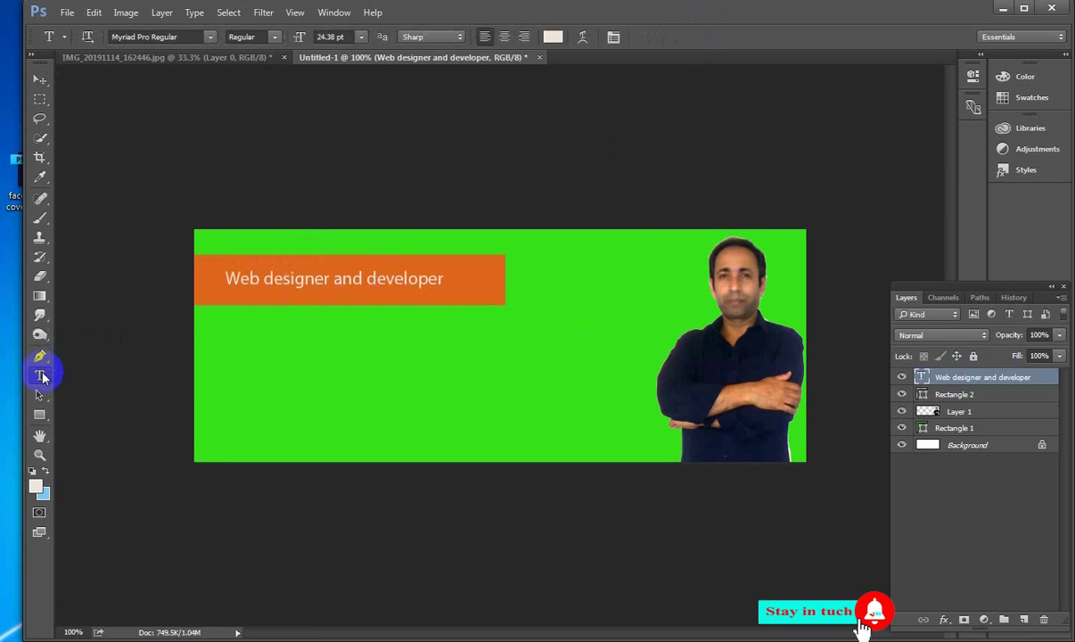
pyautogui.click(301, 280)
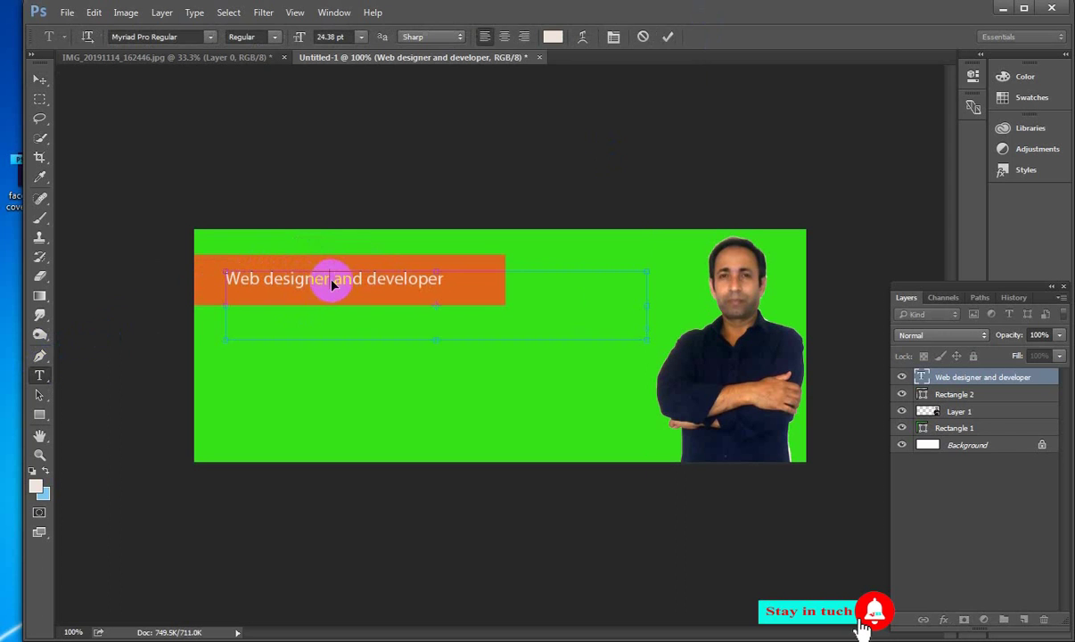
pyautogui.hotkey('ctrl', 'a')
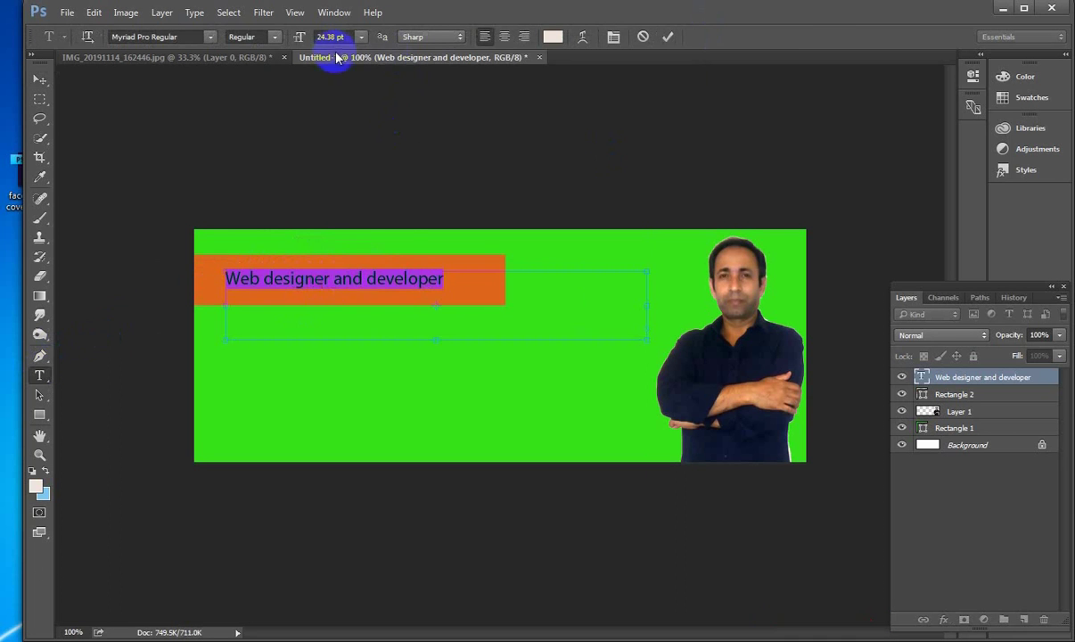
pyautogui.click(362, 39)
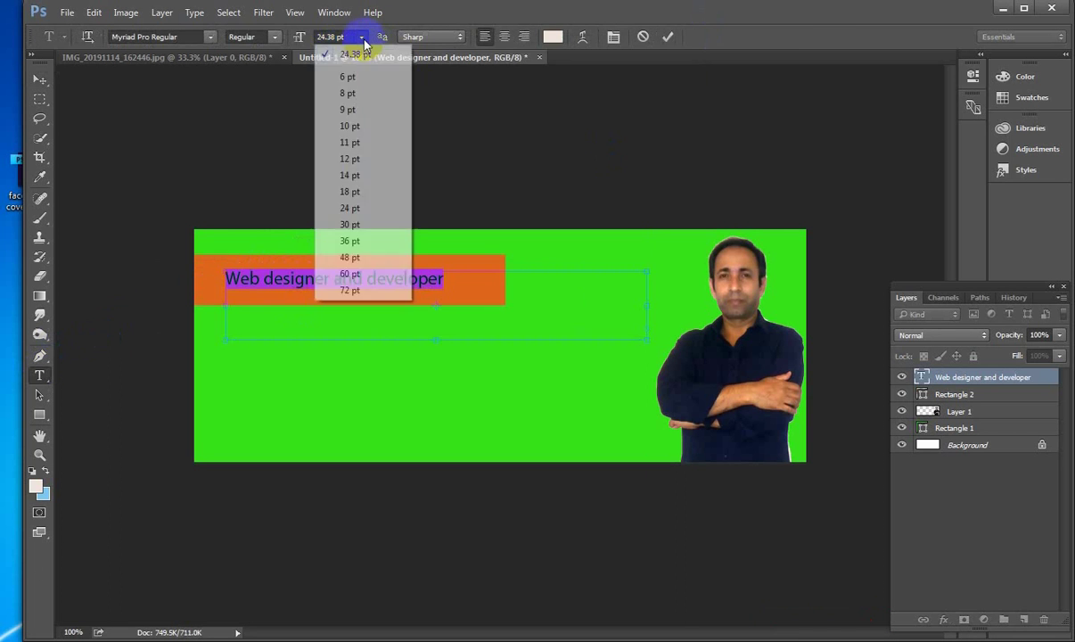
pyautogui.click(350, 257)
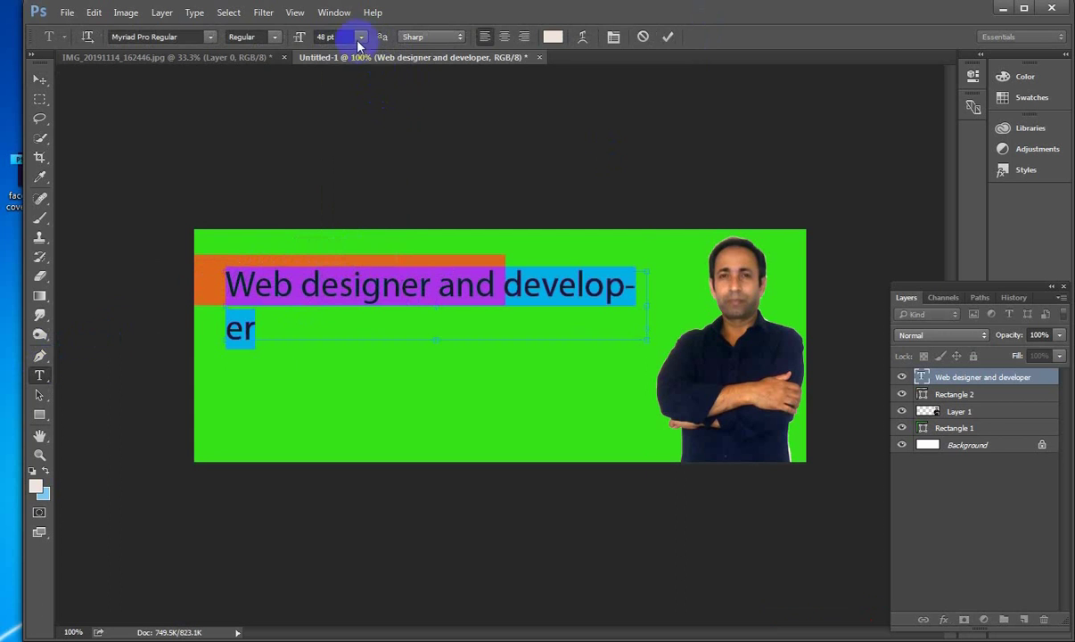
pyautogui.click(328, 36)
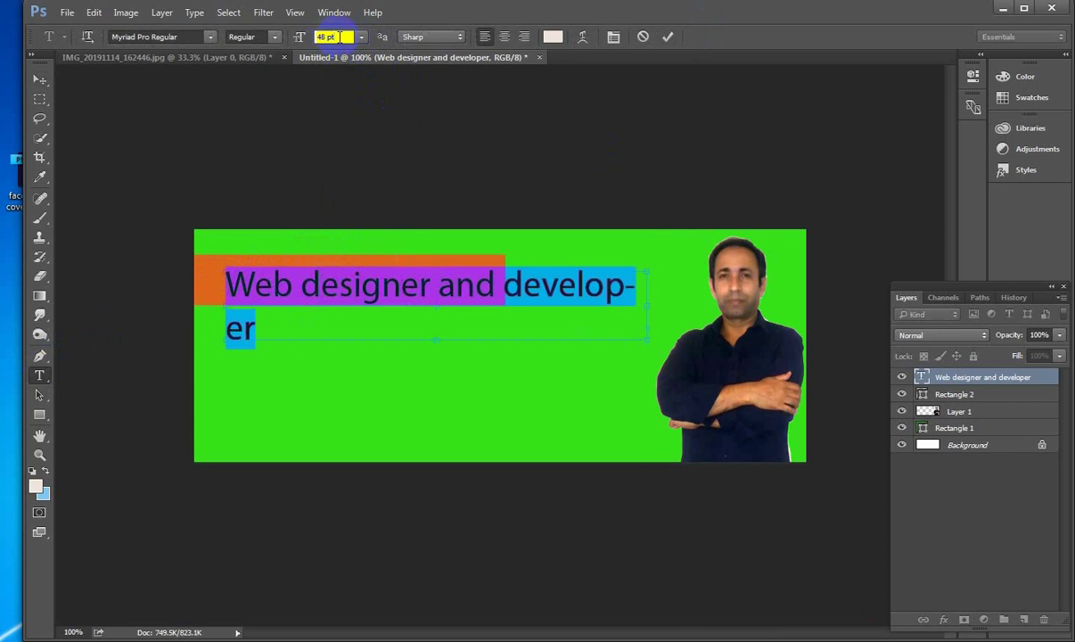
pyautogui.press('Down')
pyautogui.press('Down')
pyautogui.press('Down')
pyautogui.press('Down')
pyautogui.press('Down')
pyautogui.press('Down')
pyautogui.press('Down')
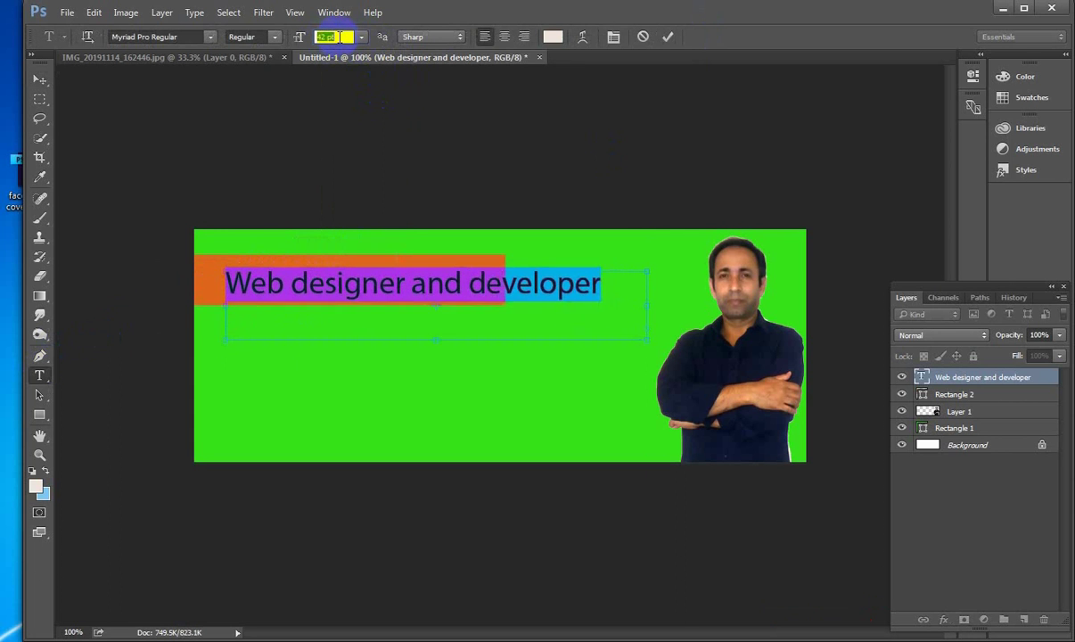
pyautogui.press('Down')
pyautogui.press('Down')
pyautogui.press('Down')
pyautogui.press('Down')
pyautogui.press('Down')
pyautogui.press('Down')
pyautogui.press('Down')
pyautogui.press('Down')
pyautogui.press('Down')
pyautogui.press('Down')
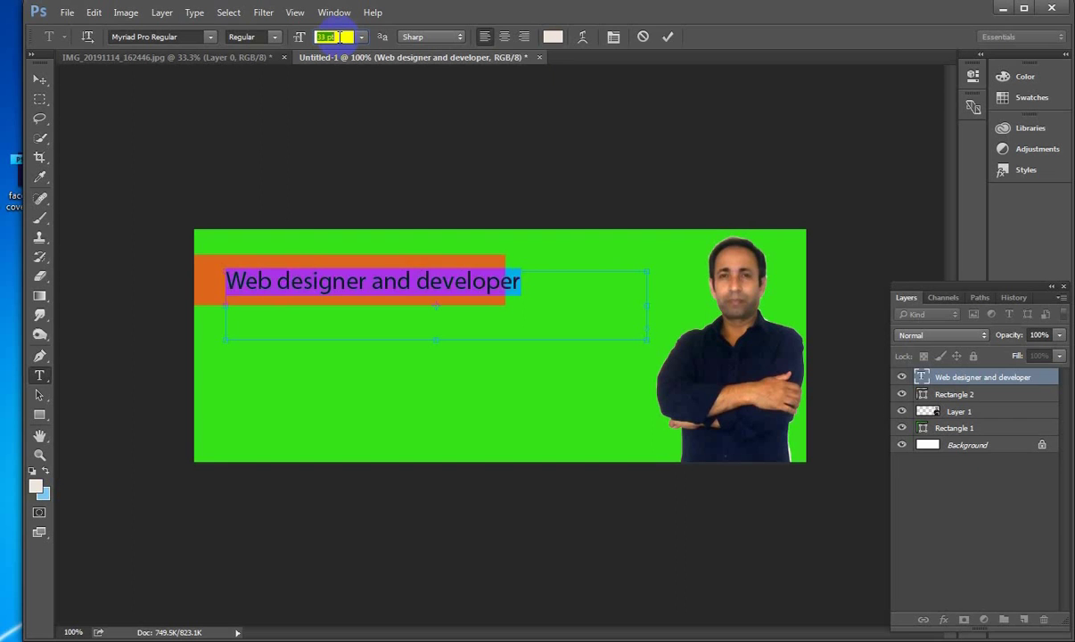
pyautogui.press('Down')
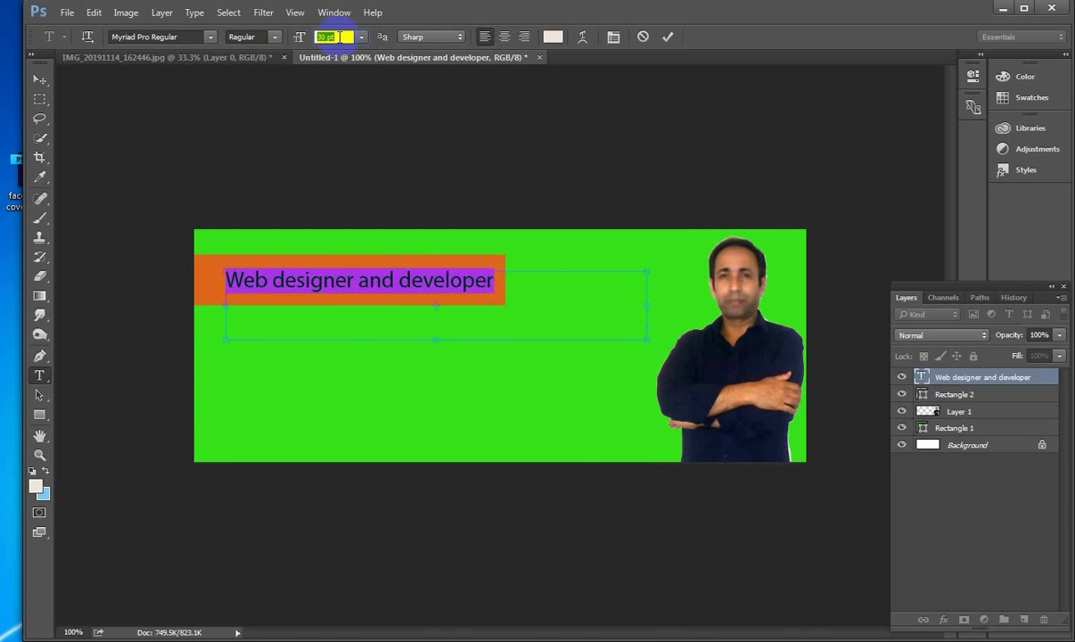
pyautogui.click(667, 37)
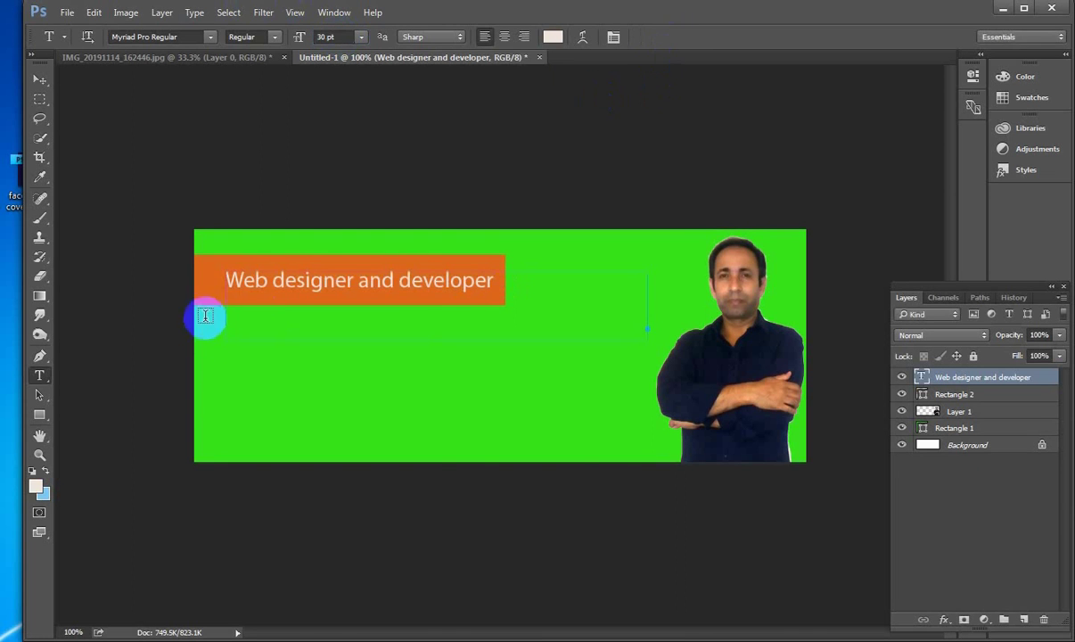
pyautogui.click(40, 80)
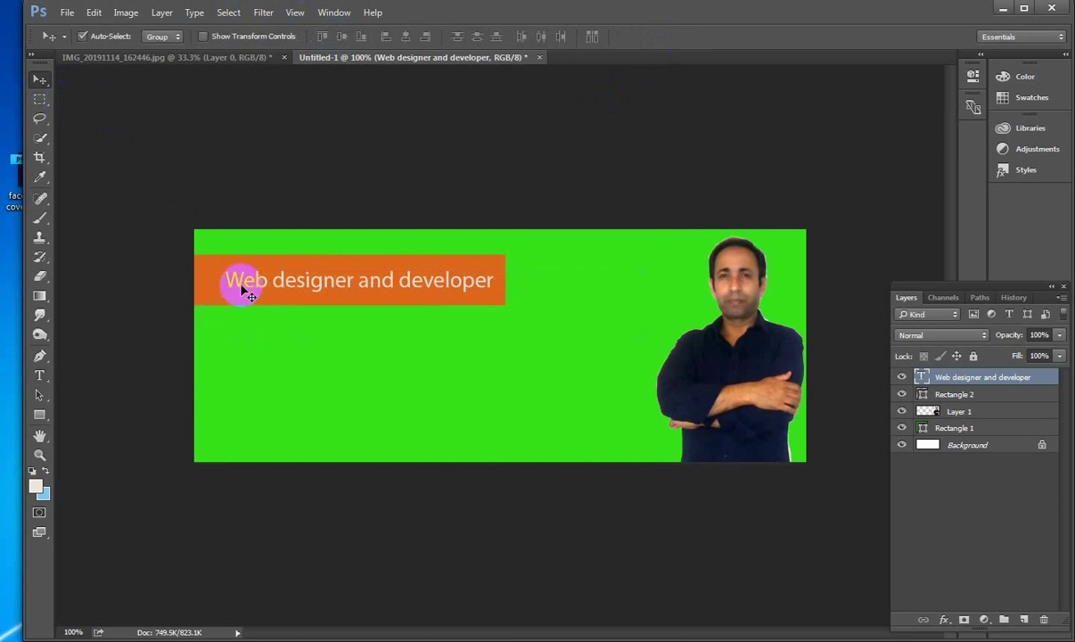
pyautogui.moveTo(237, 278)
pyautogui.mouseDown()
pyautogui.moveTo(216, 281)
pyautogui.moveTo(223, 286)
pyautogui.mouseUp()
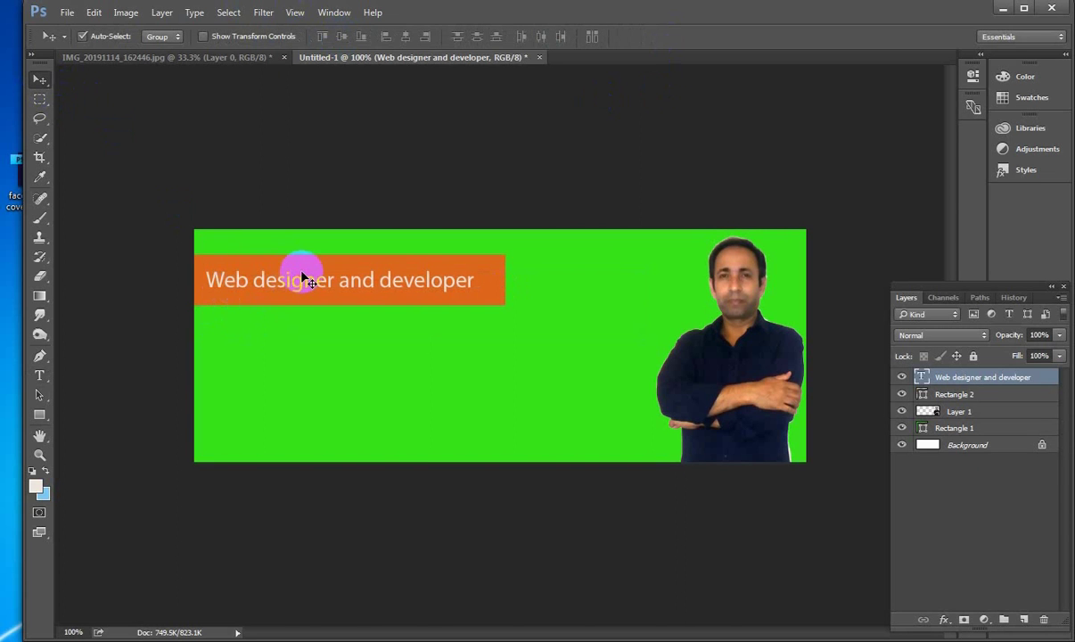
# - Duplicate the heading text and its orange rectangle, placing both copies directly below the first banner with a small gap
pyautogui.moveTo(298, 274); pyautogui.dragTo(292, 337)
pyautogui.click(489, 292)
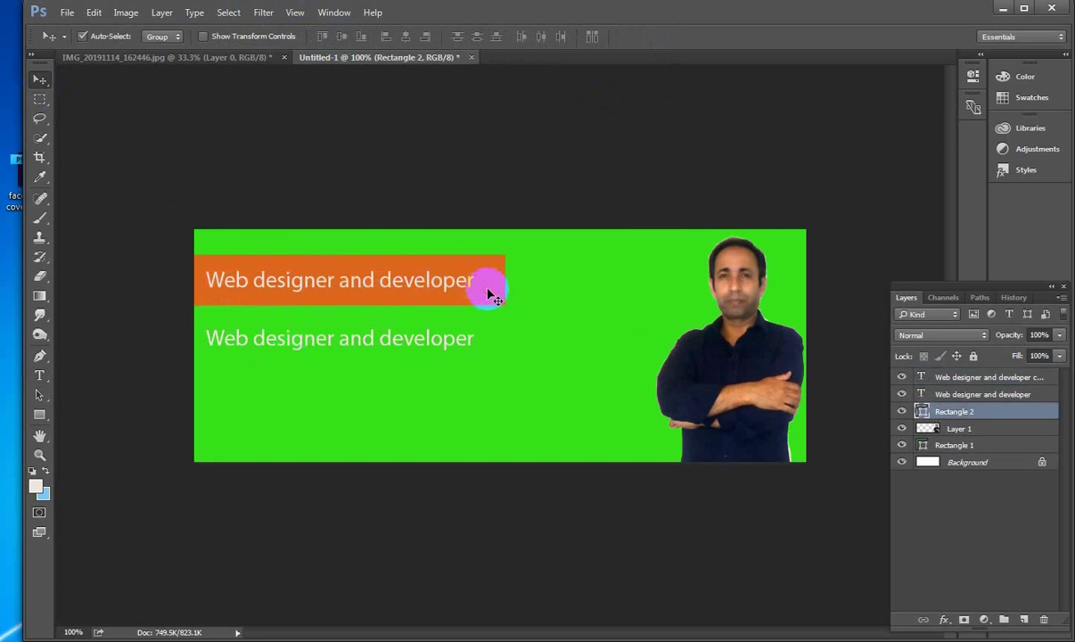
pyautogui.moveTo(489, 294); pyautogui.dragTo(479, 353)
# - Replace the text on the lower orange banner with "Graphic Designer"
pyautogui.click(39, 376)
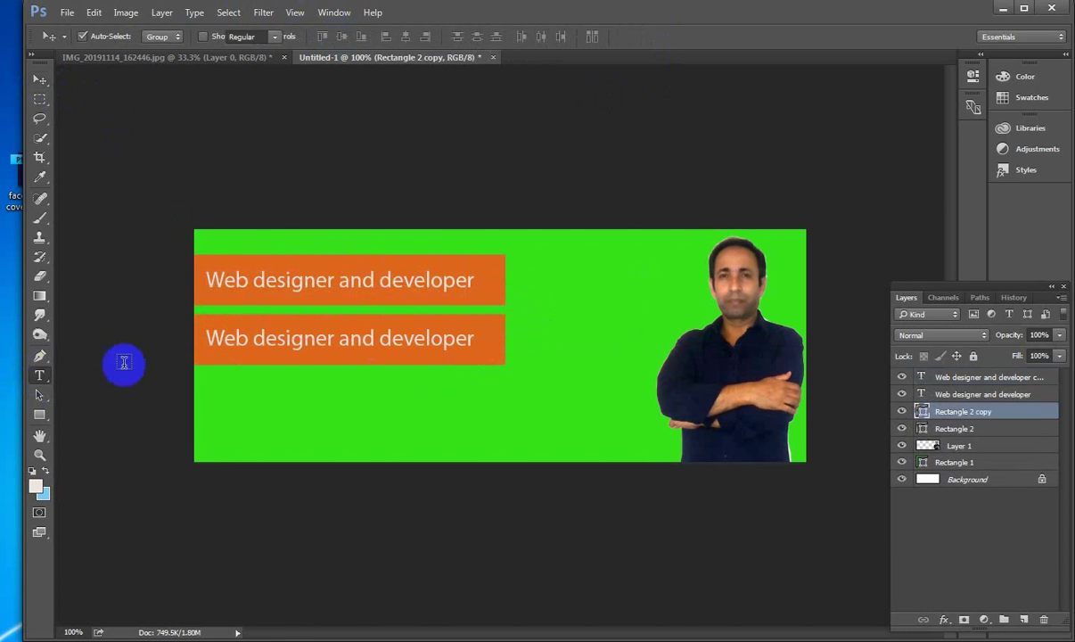
pyautogui.click(344, 338)
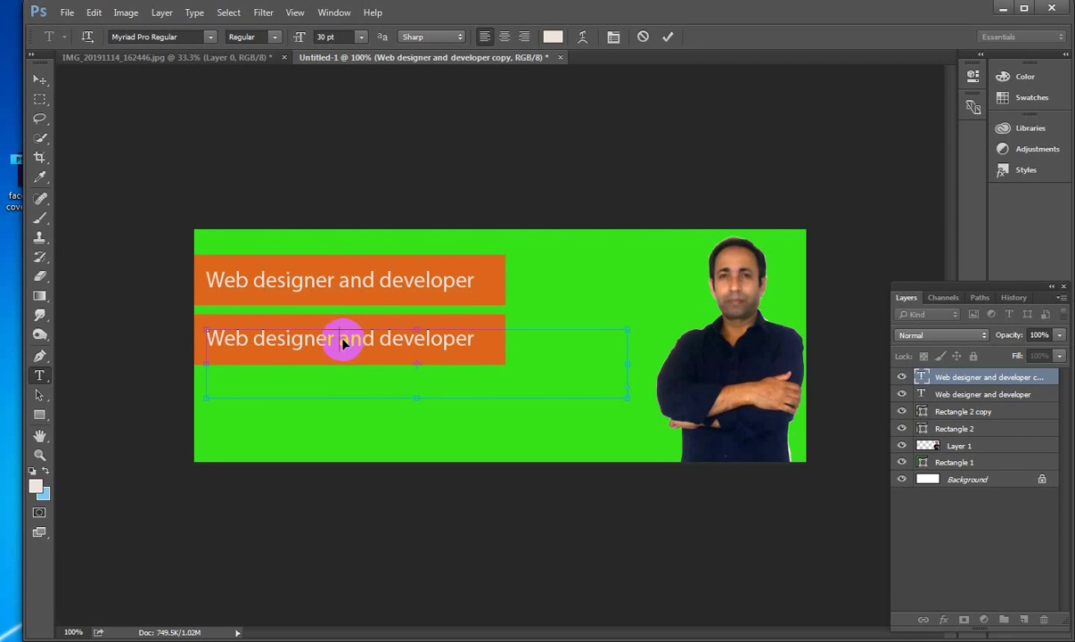
pyautogui.hotkey('ctrl', 'a')
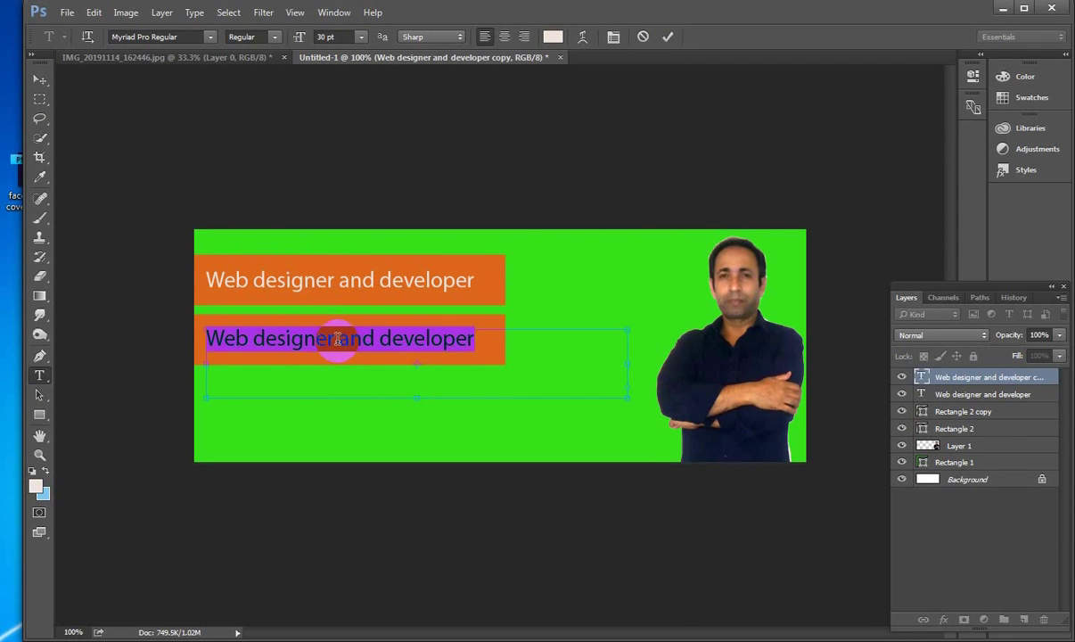
pyautogui.write('Graphic Designer')
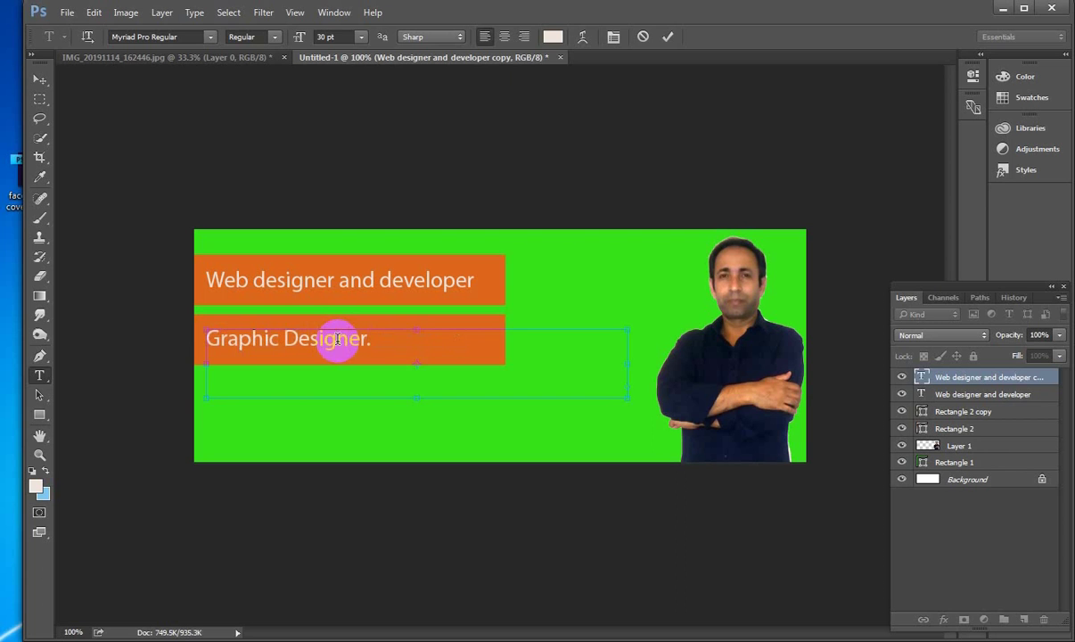
pyautogui.click(666, 36)
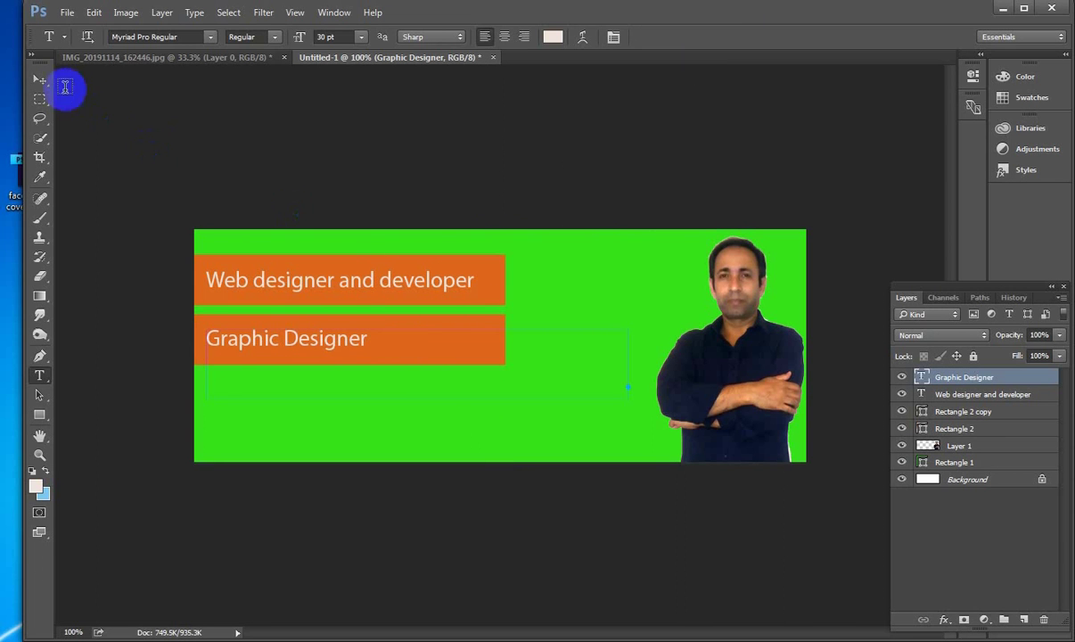
pyautogui.click(40, 79)
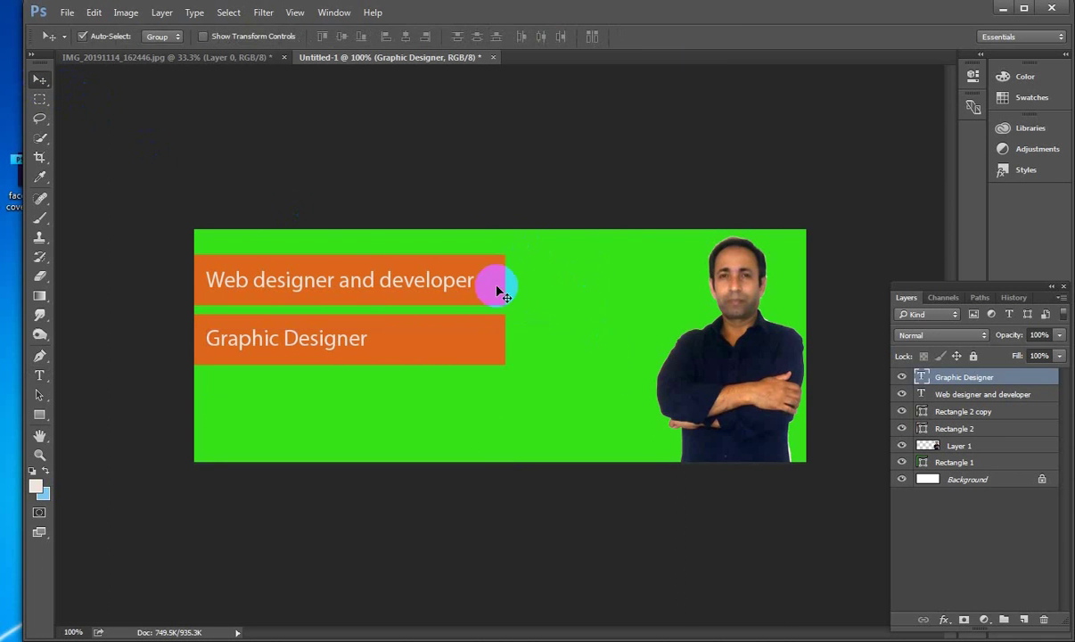
# - Open the Save As dialog for the cover and examine the available file formats, including JPEG
pyautogui.click(67, 12)
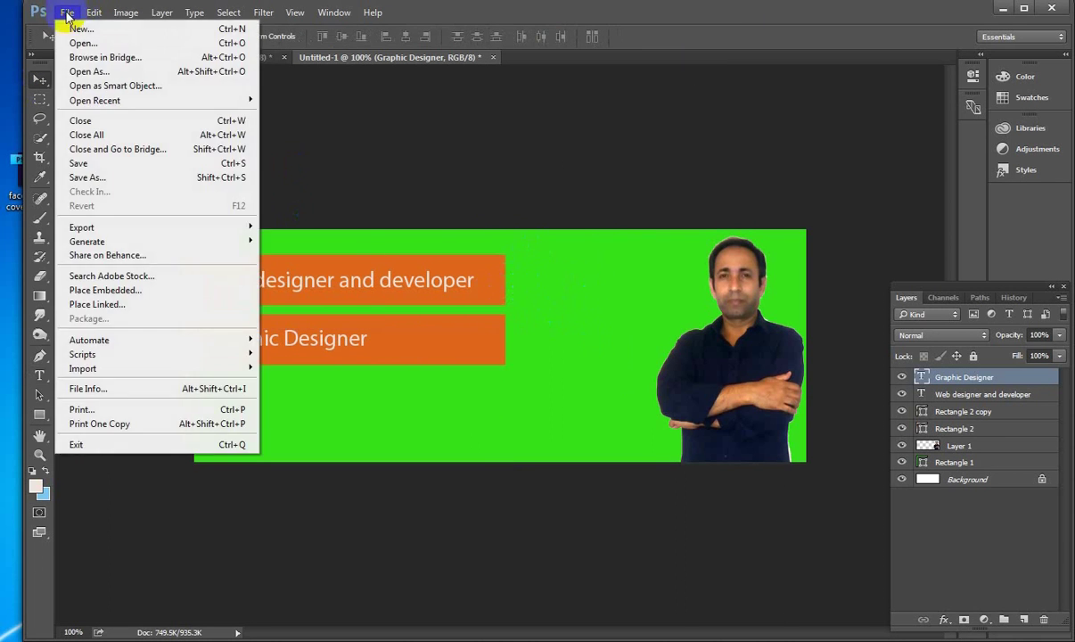
pyautogui.click(116, 181)
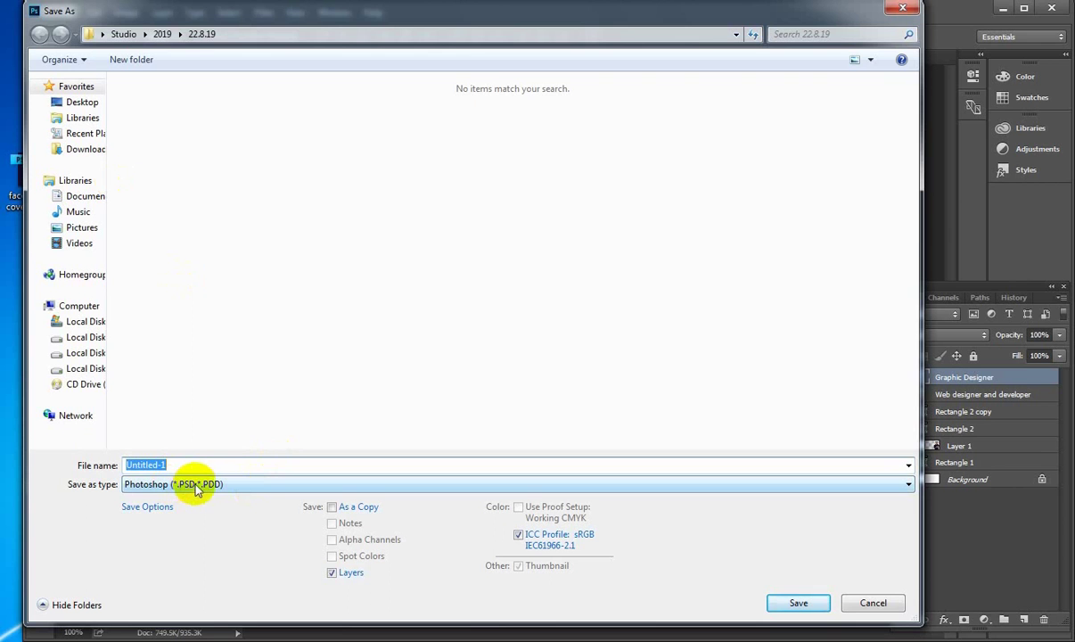
pyautogui.click(196, 487)
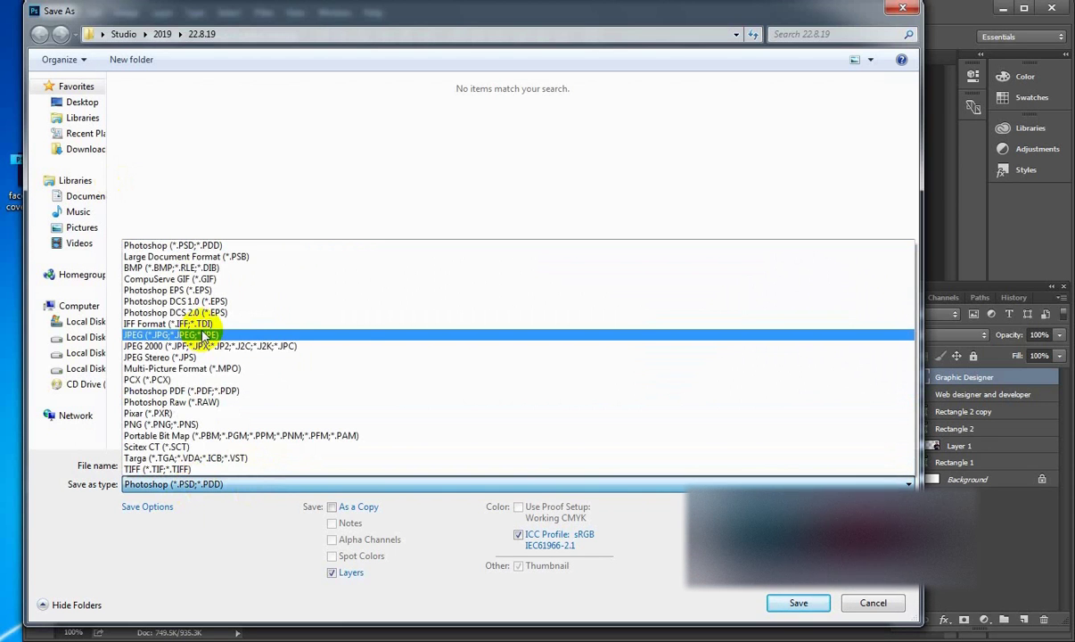
pyautogui.click(910, 10)
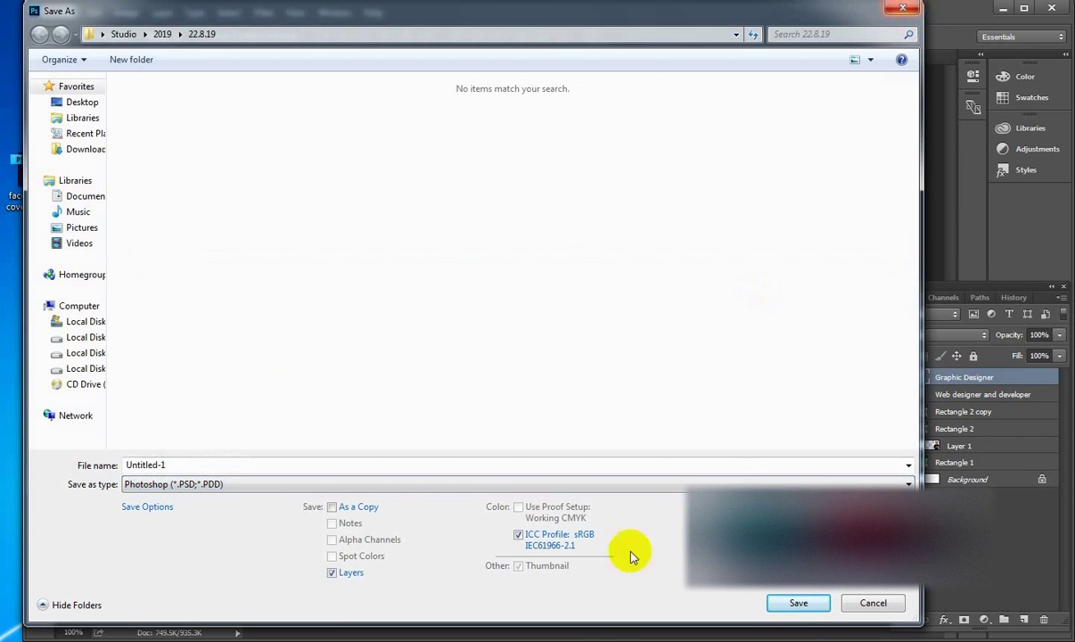